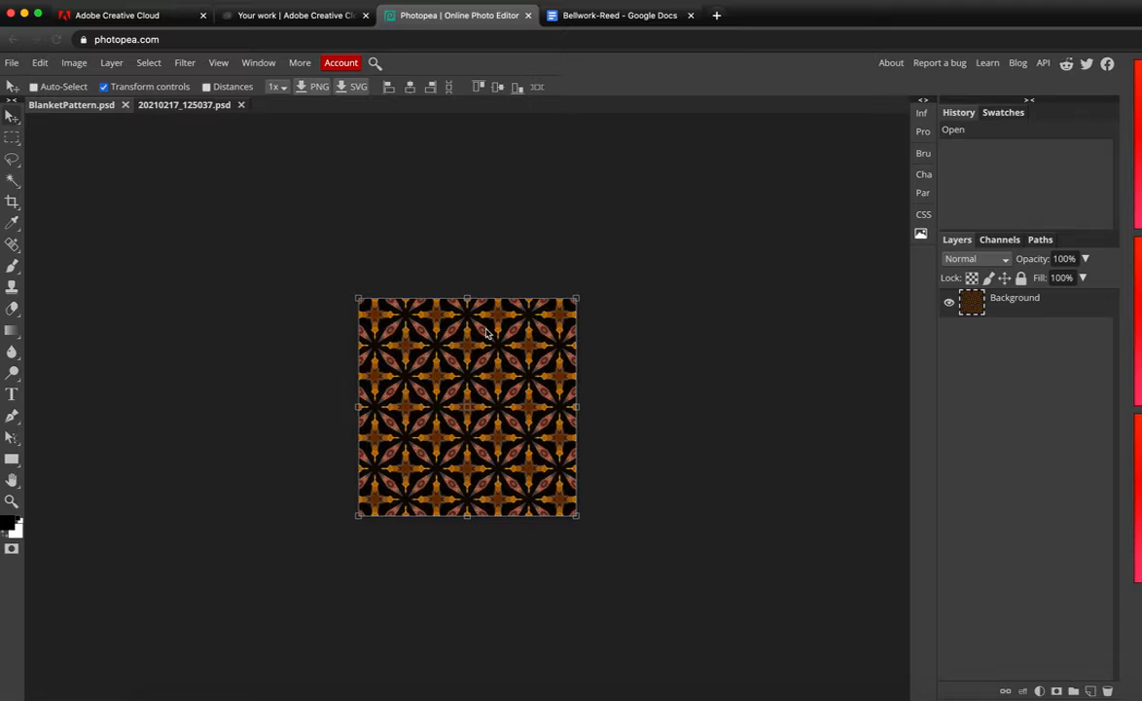
Step: Copy the entire BlanketPattern.psd image and paste it as a new layer into the portrait document 20210217_125037.psd
left_click(177, 103)
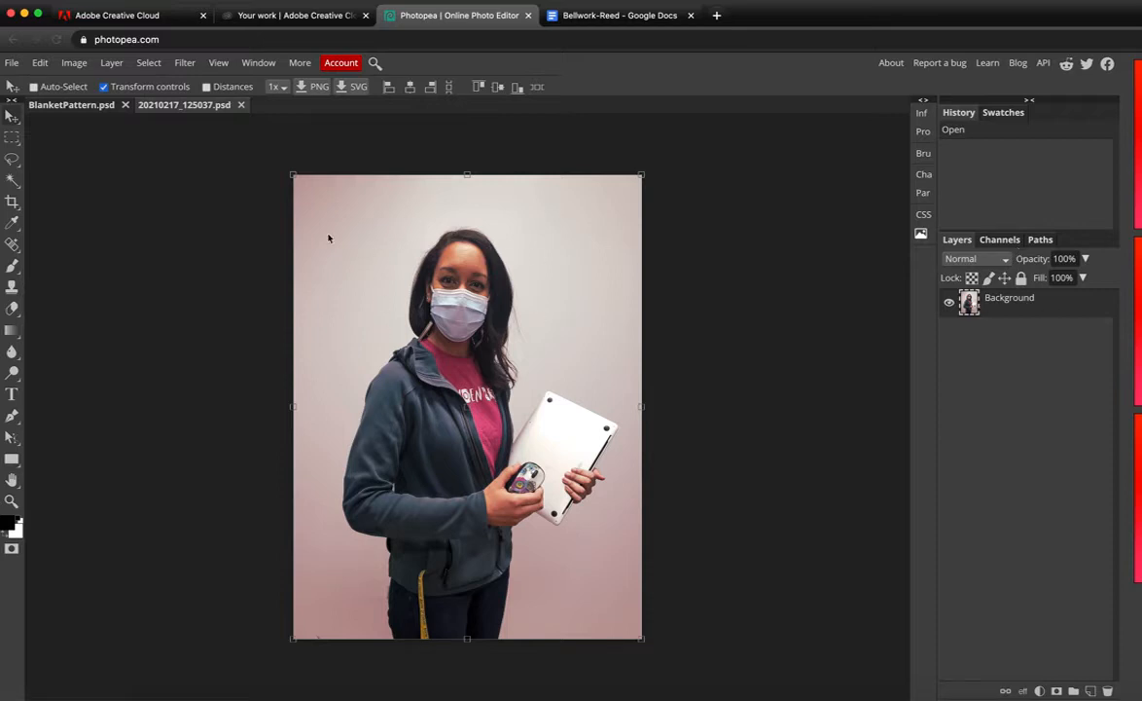
left_click(71, 107)
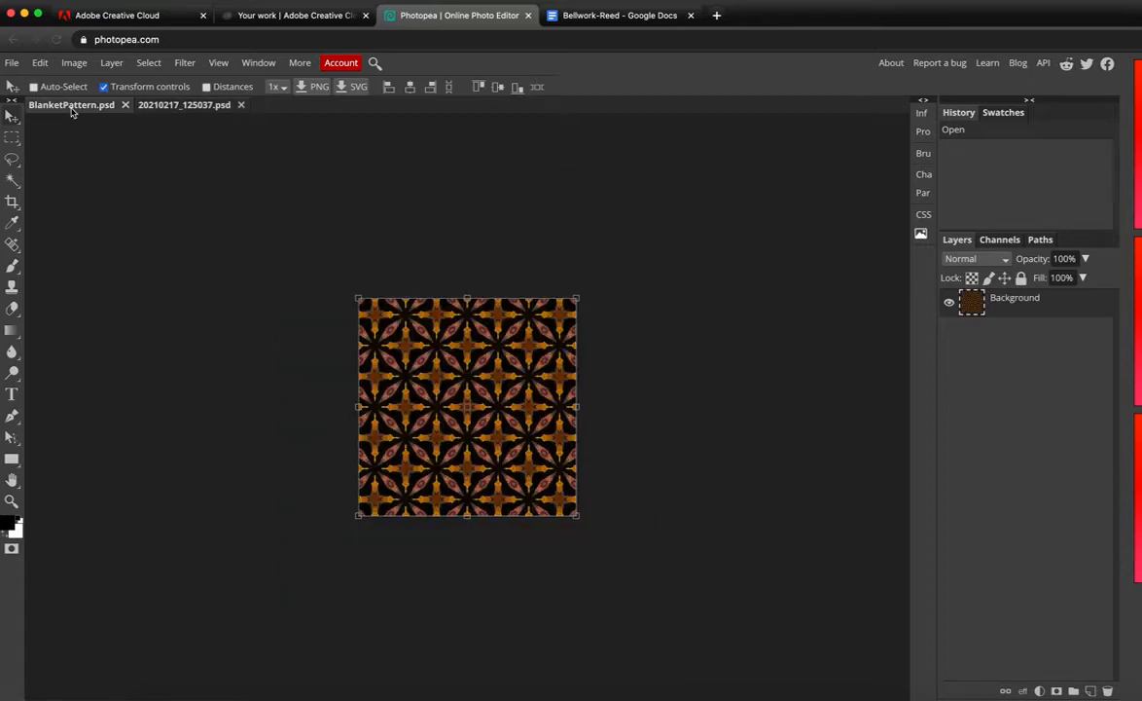
key("super+a")
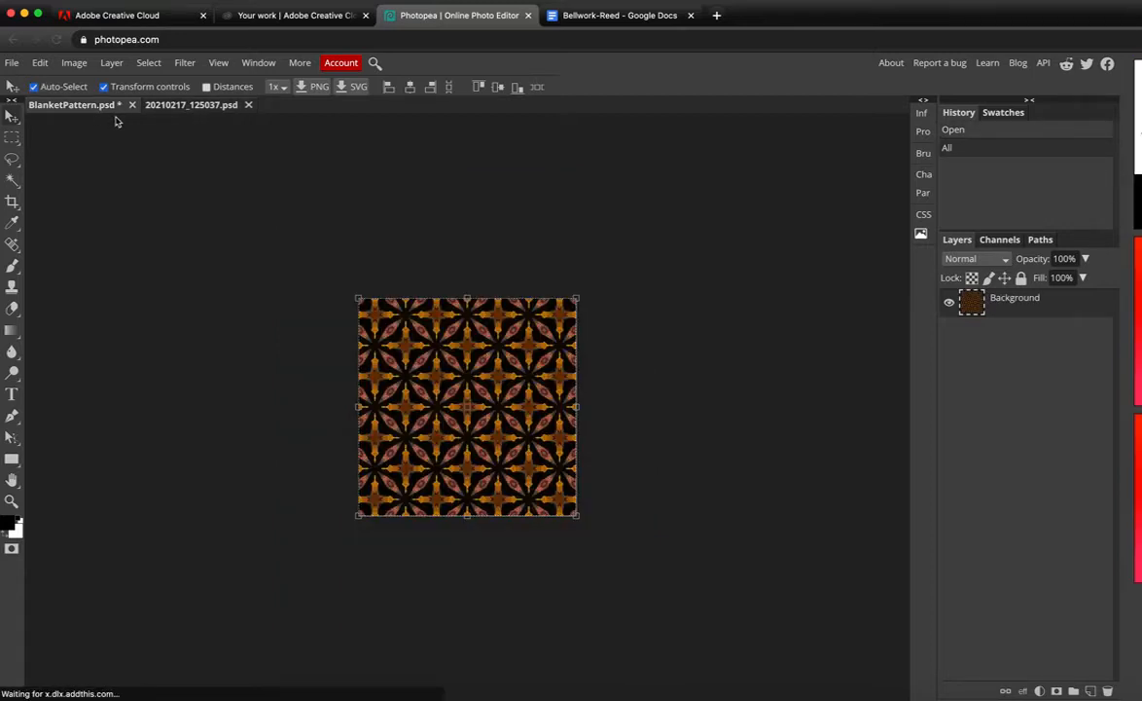
left_click(168, 102)
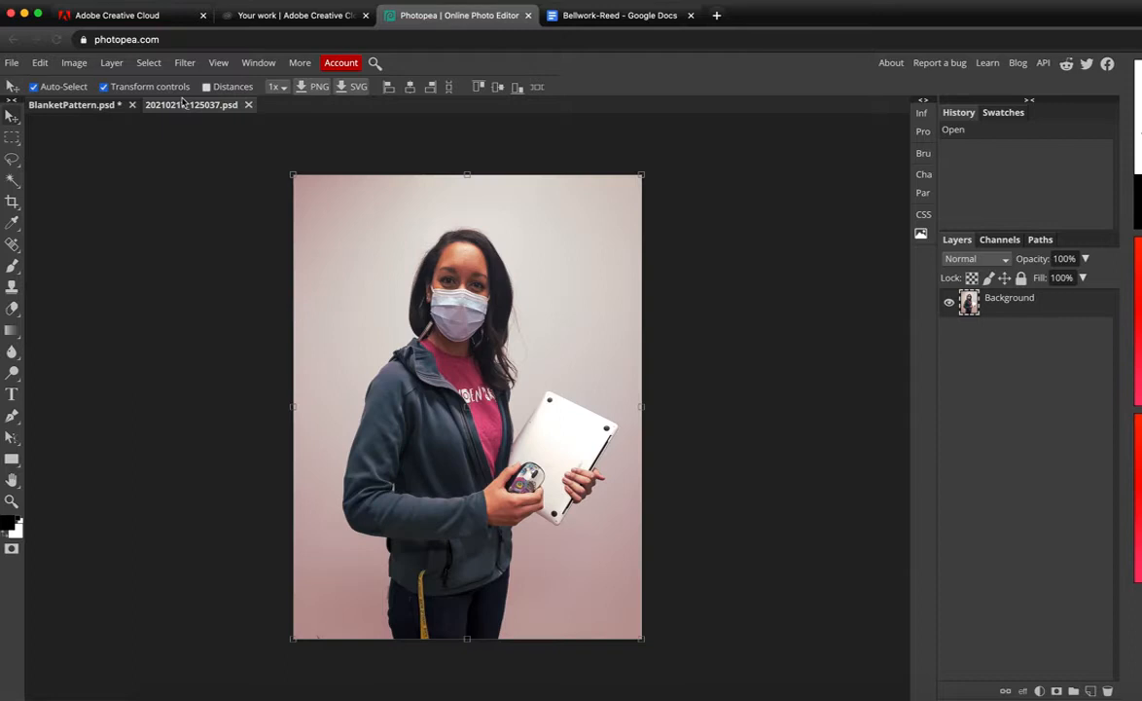
key("super+v")
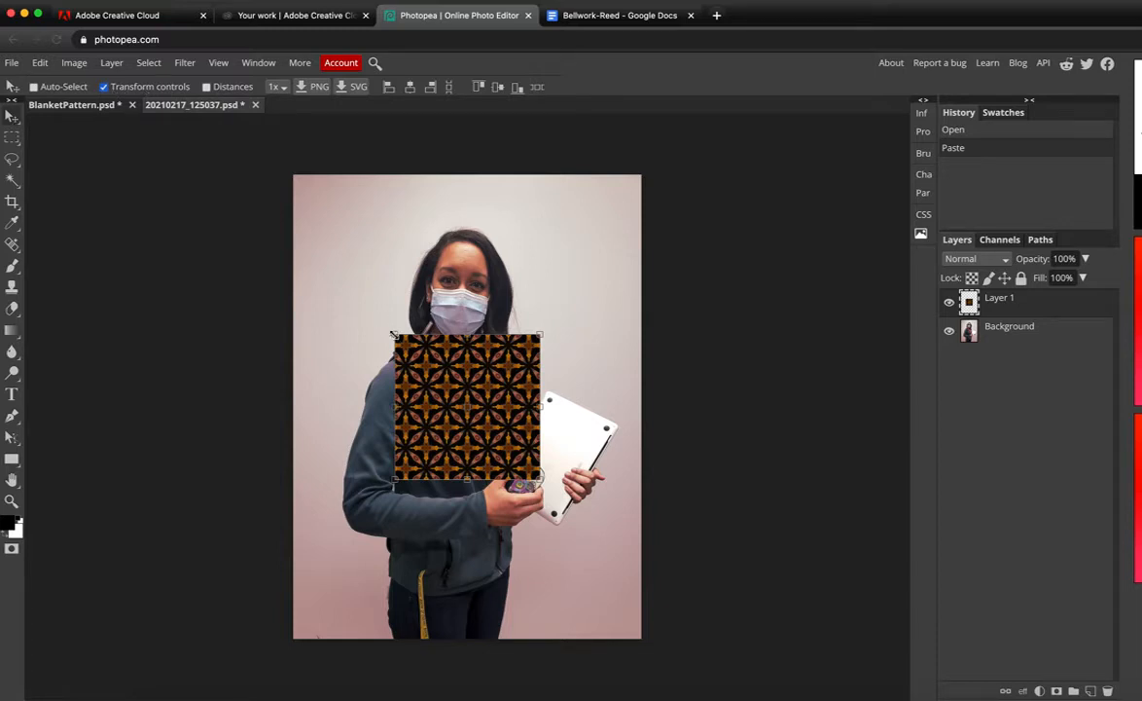
Step: Scale the pasted pattern to 254.38% width and 257.14% height, positioning it to cover the photo's full width and upper two thirds
left_click_drag(391, 335, 292, 176)
left_click_drag(542, 481, 748, 634)
left_click_drag(562, 459, 475, 492)
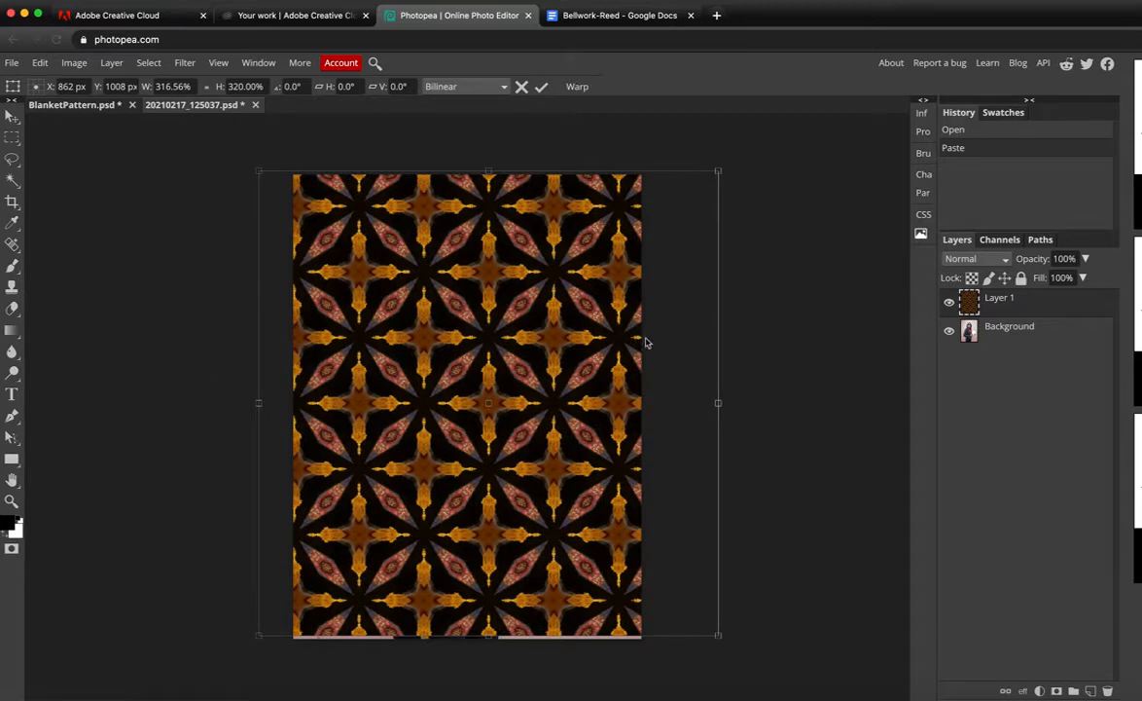
mouse_move(547, 449)
left_mouse_down()
mouse_move(517, 455)
mouse_move(529, 459)
left_mouse_up()
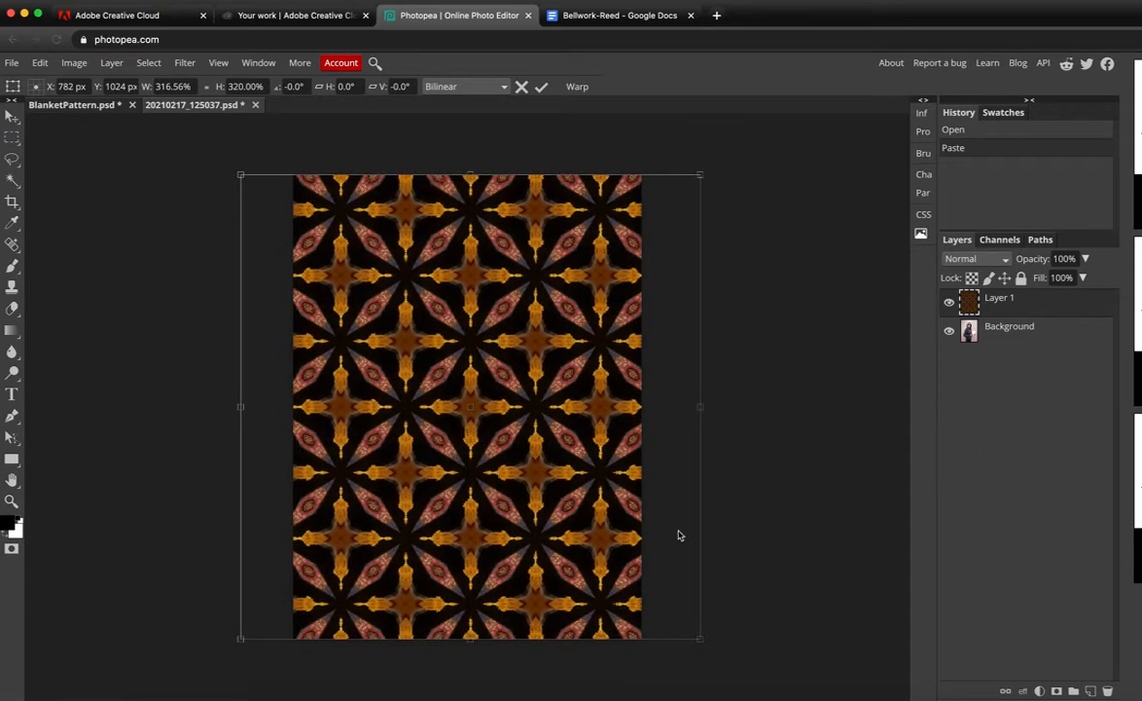
left_click_drag(699, 641, 522, 458)
left_click_drag(435, 339, 477, 334)
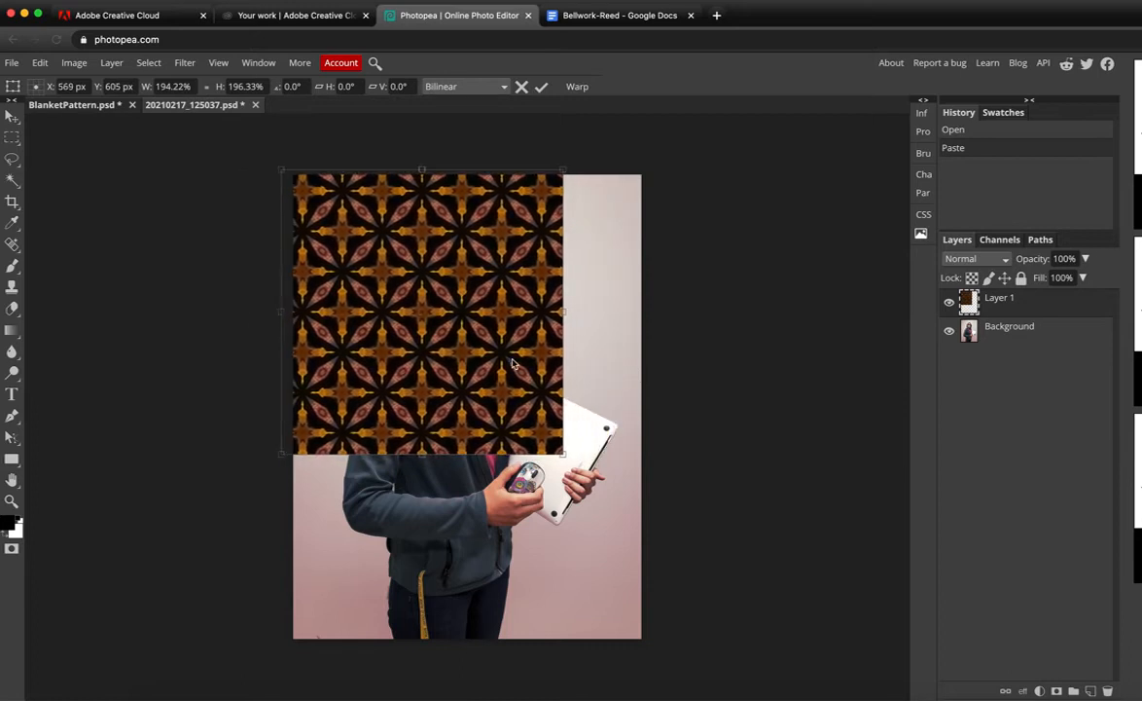
left_click_drag(562, 454, 651, 490)
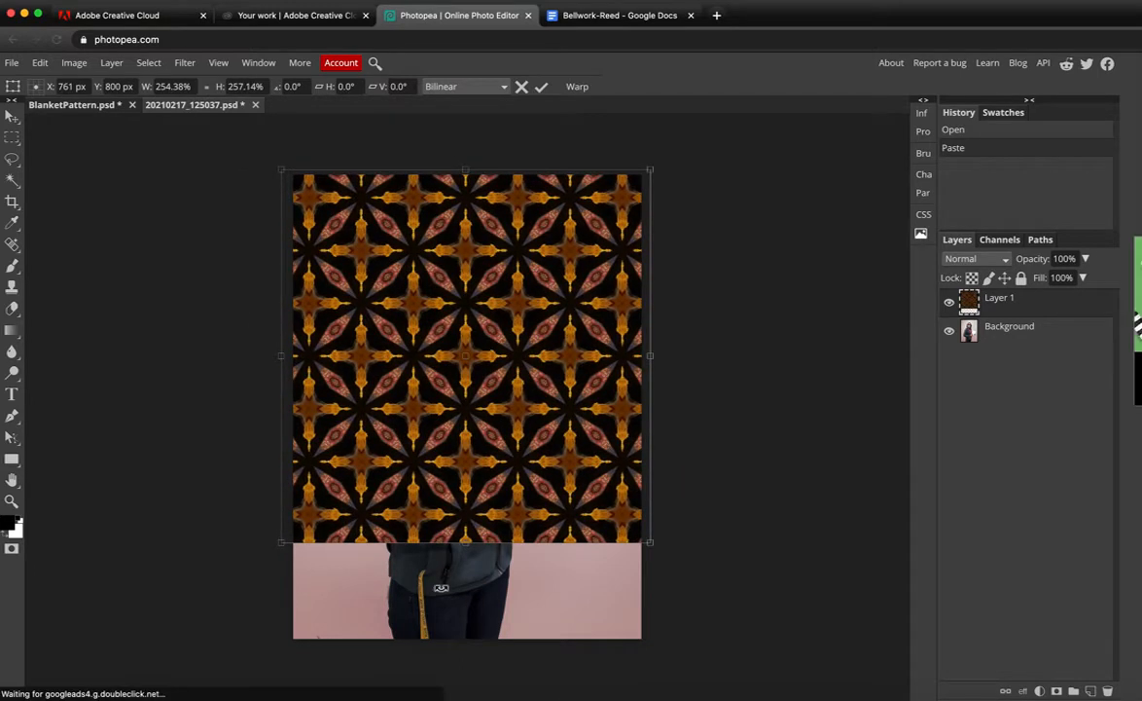
left_click_drag(533, 488, 532, 423)
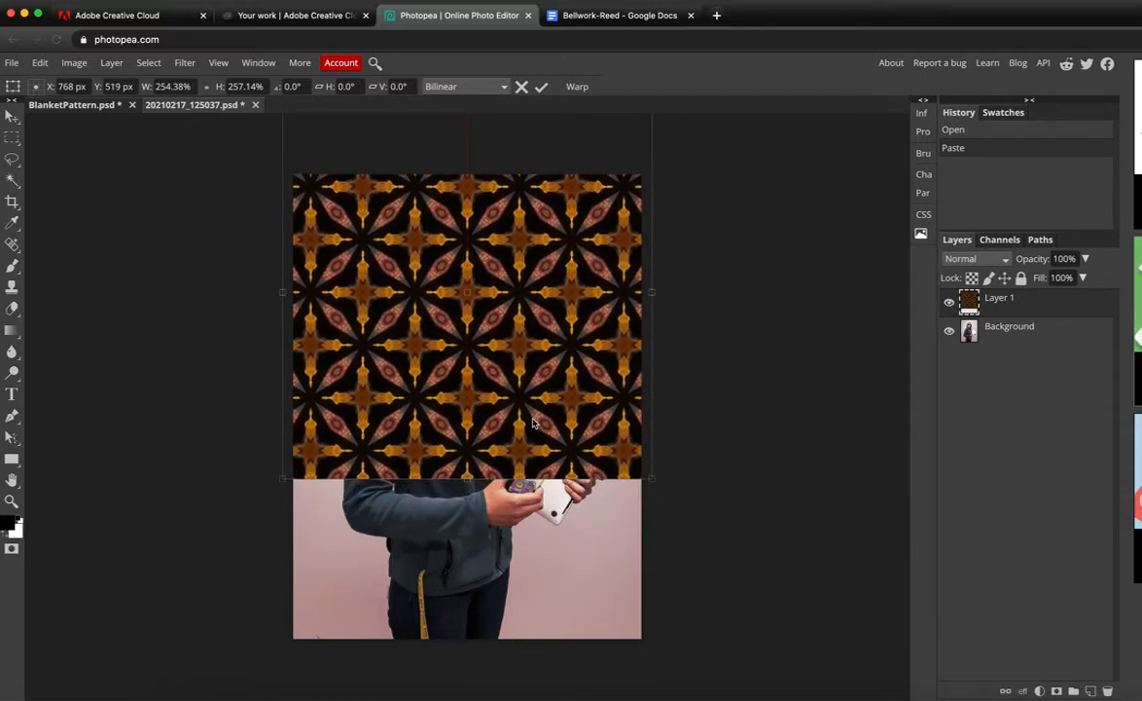
key("Return")
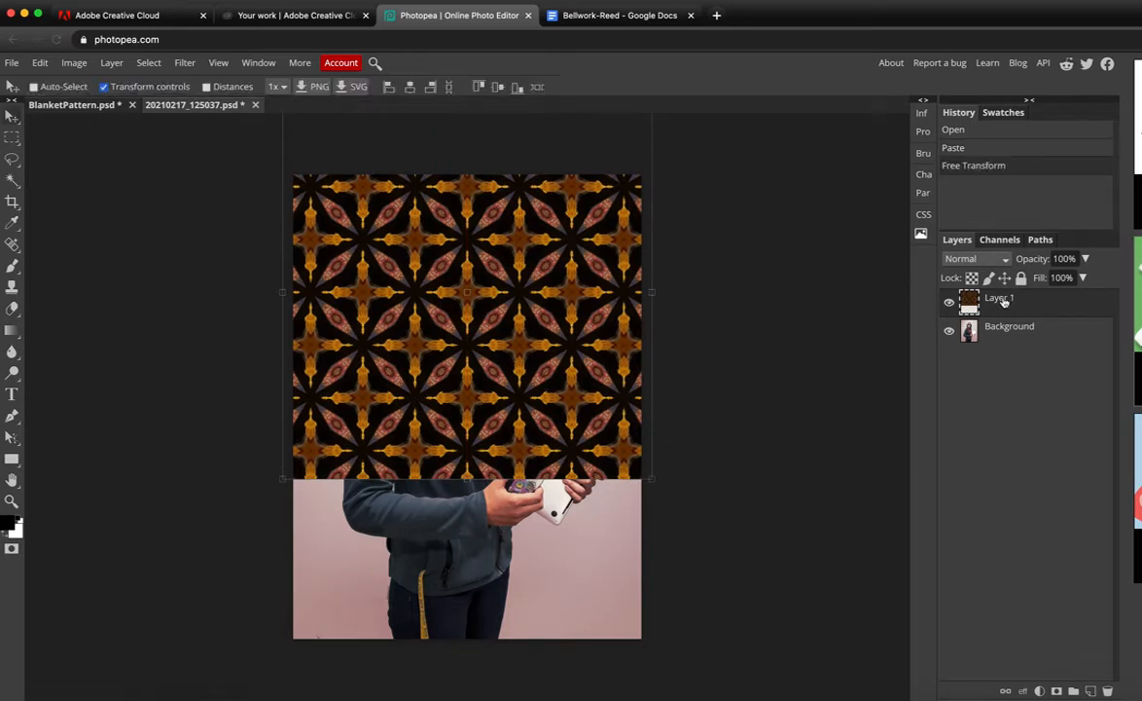
Step: Cover the rest of the photo with a duplicate of the pattern layer placed directly below the original, and merge the two pattern layers
key("ctrl+j")
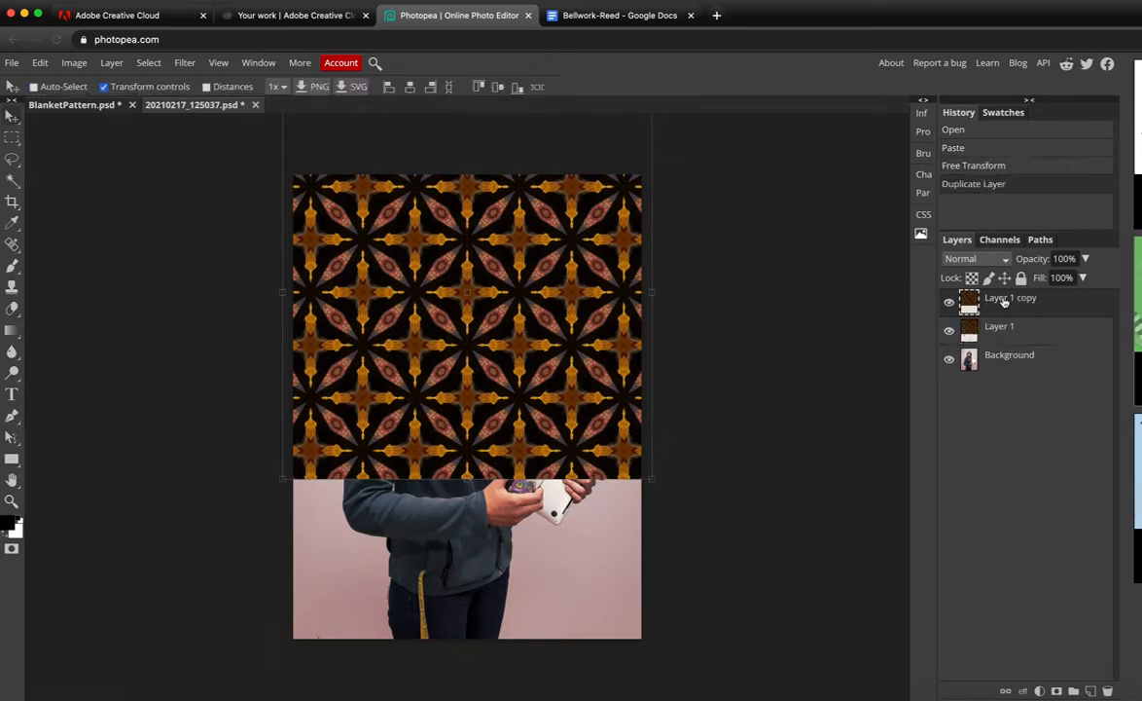
left_click_drag(467, 263, 506, 660)
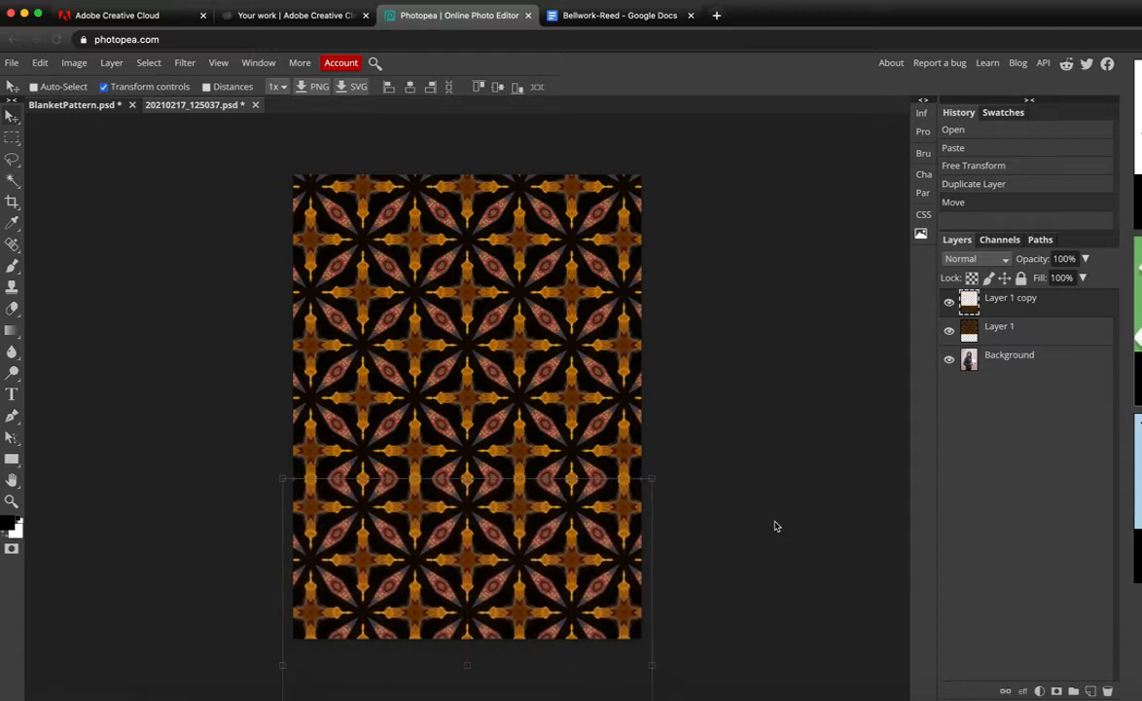
left_click(1032, 330)
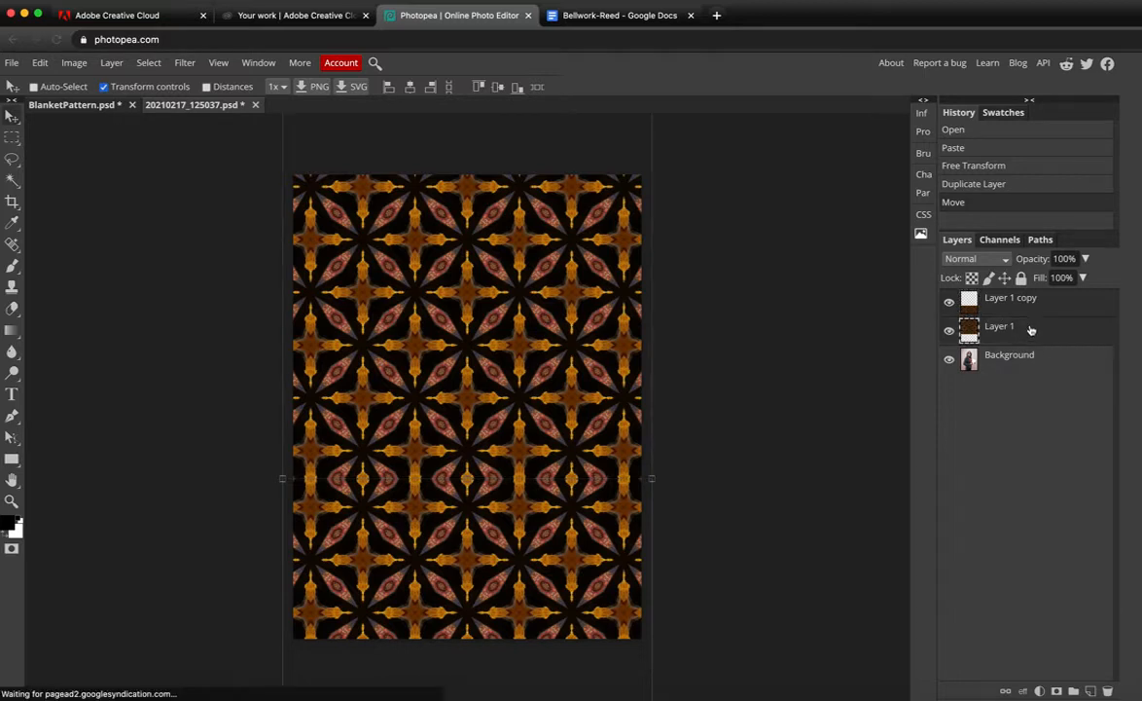
right_click(1032, 329)
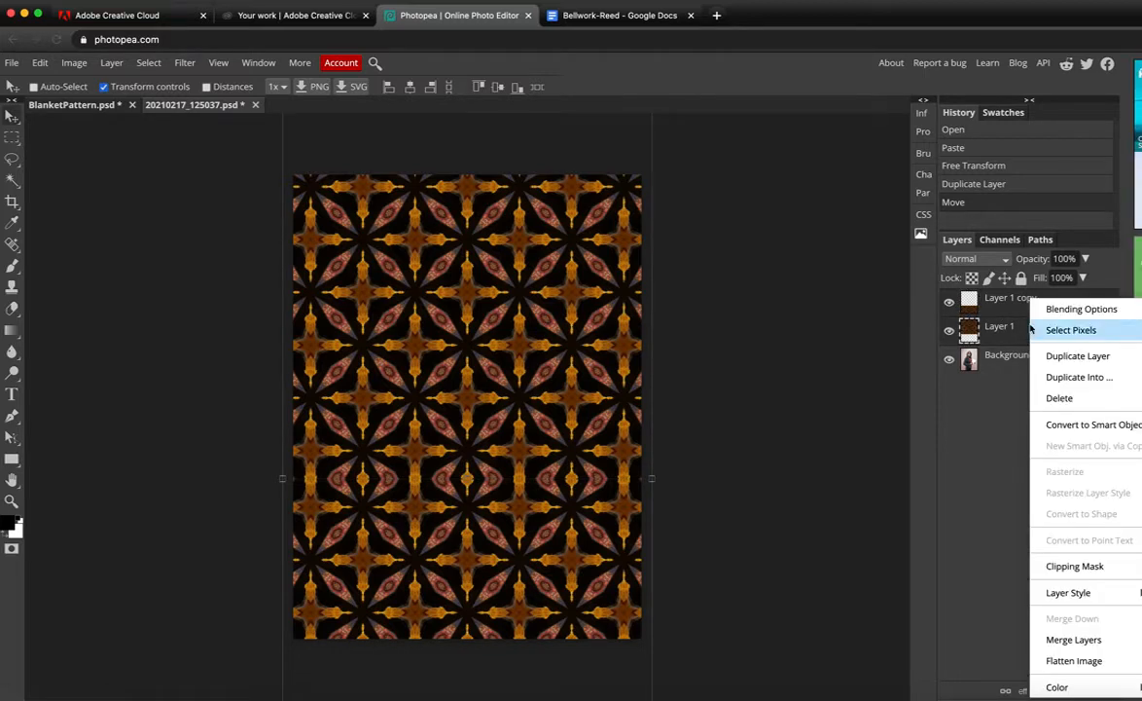
left_click(1074, 642)
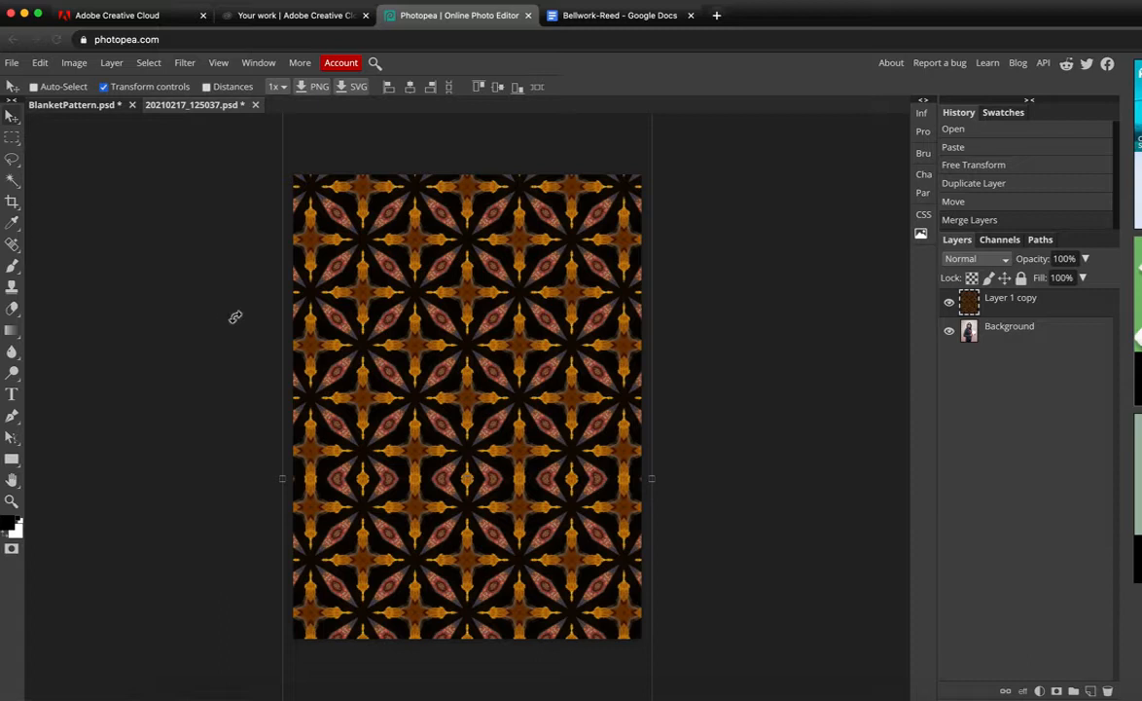
Step: Shift the merged pattern slightly upward and reorder its layer beneath the photo's Background layer, with transform controls turned off
left_click_drag(476, 413, 475, 388)
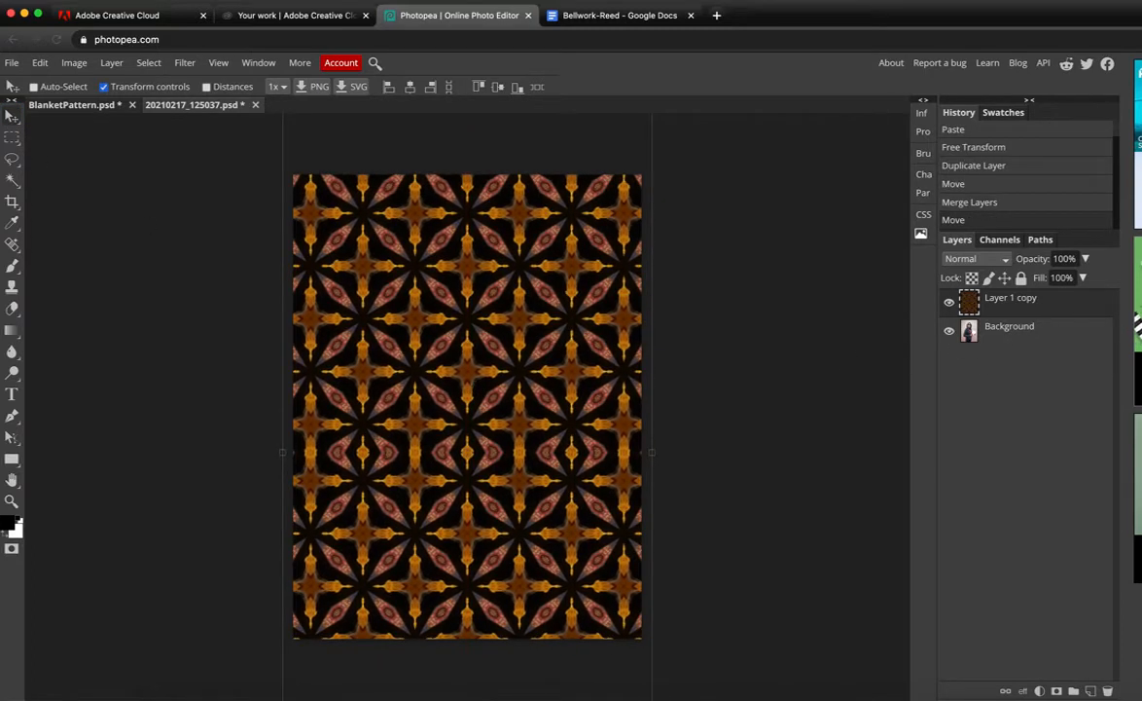
left_click(104, 86)
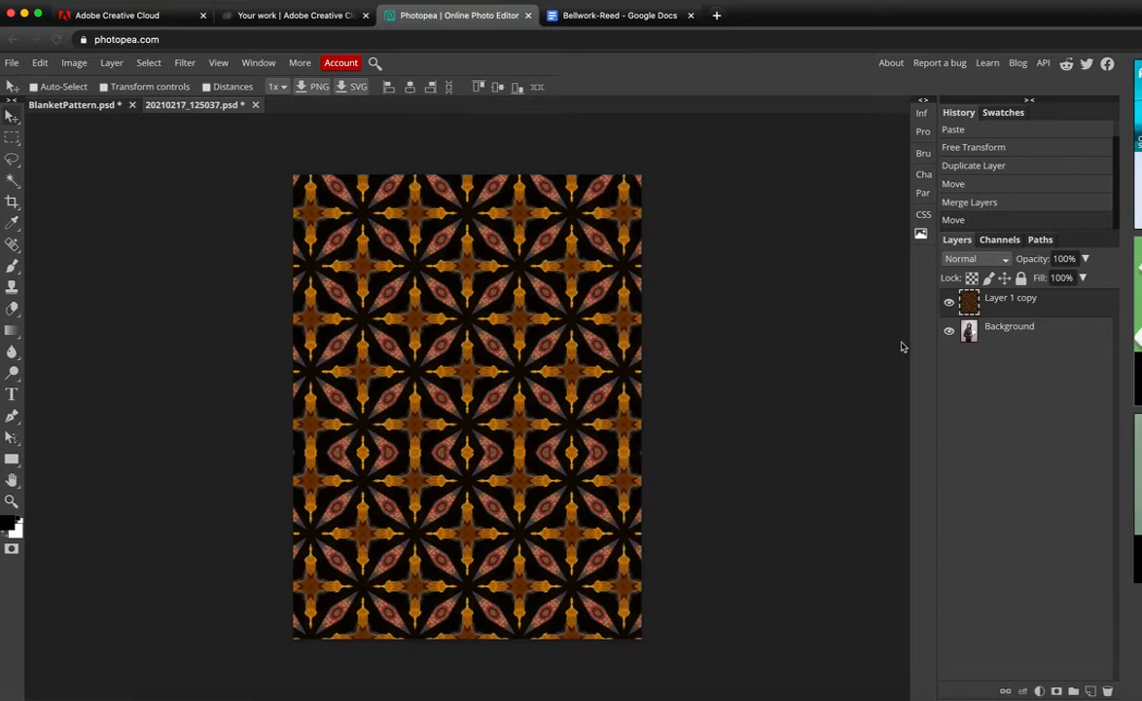
left_click_drag(1012, 299, 1009, 353)
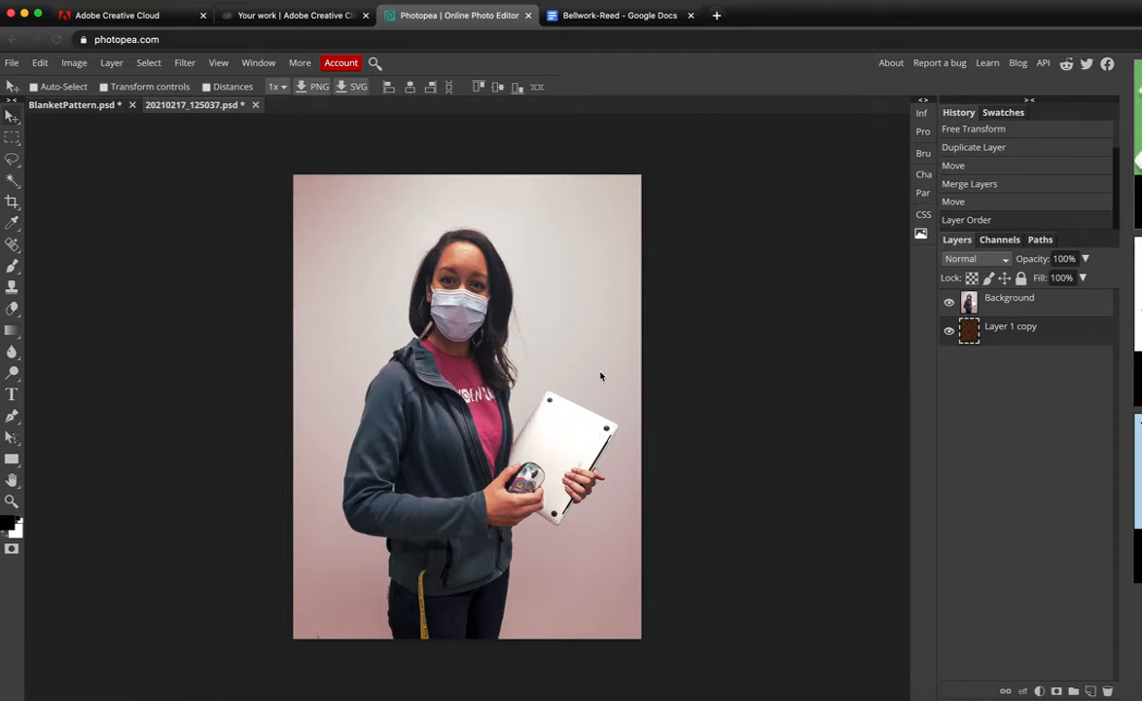
Step: Select the woman on the Background photo layer with the Quick Selection tool
left_click(11, 180)
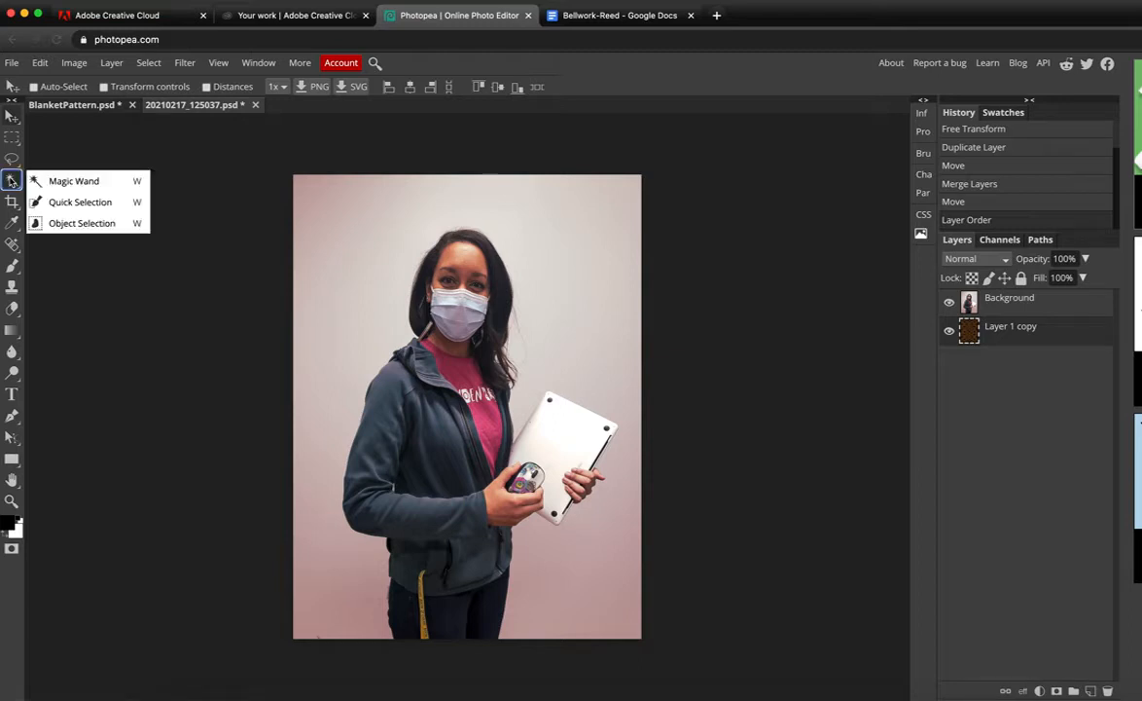
left_click(80, 201)
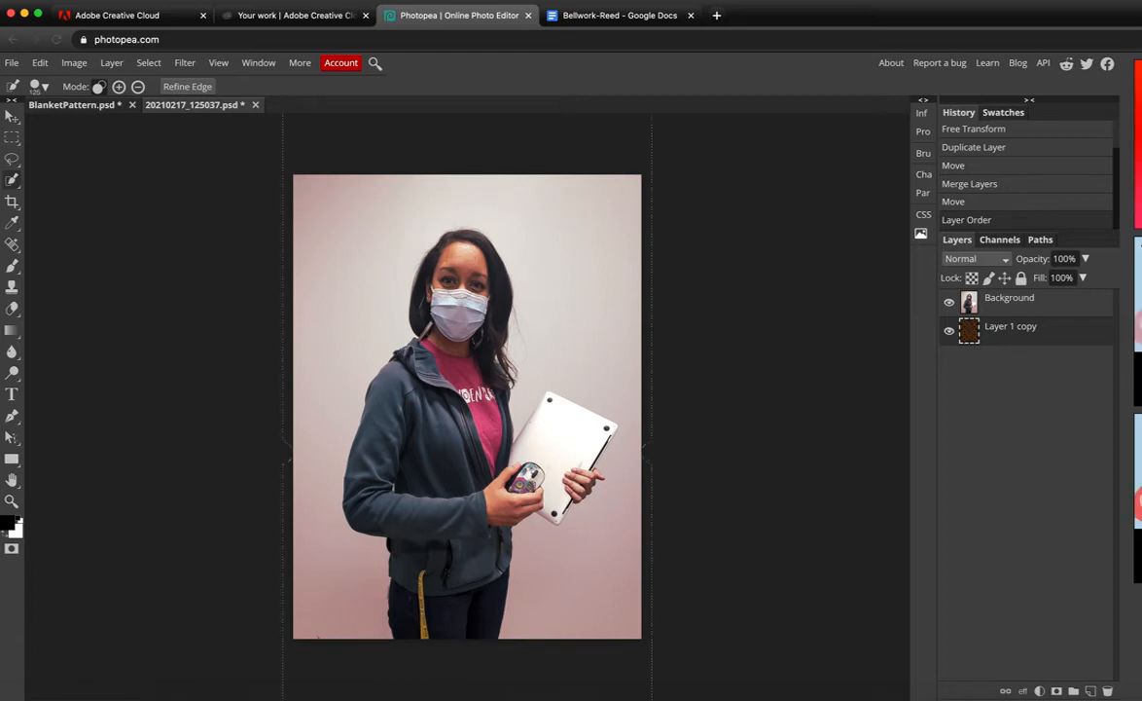
left_click(421, 270)
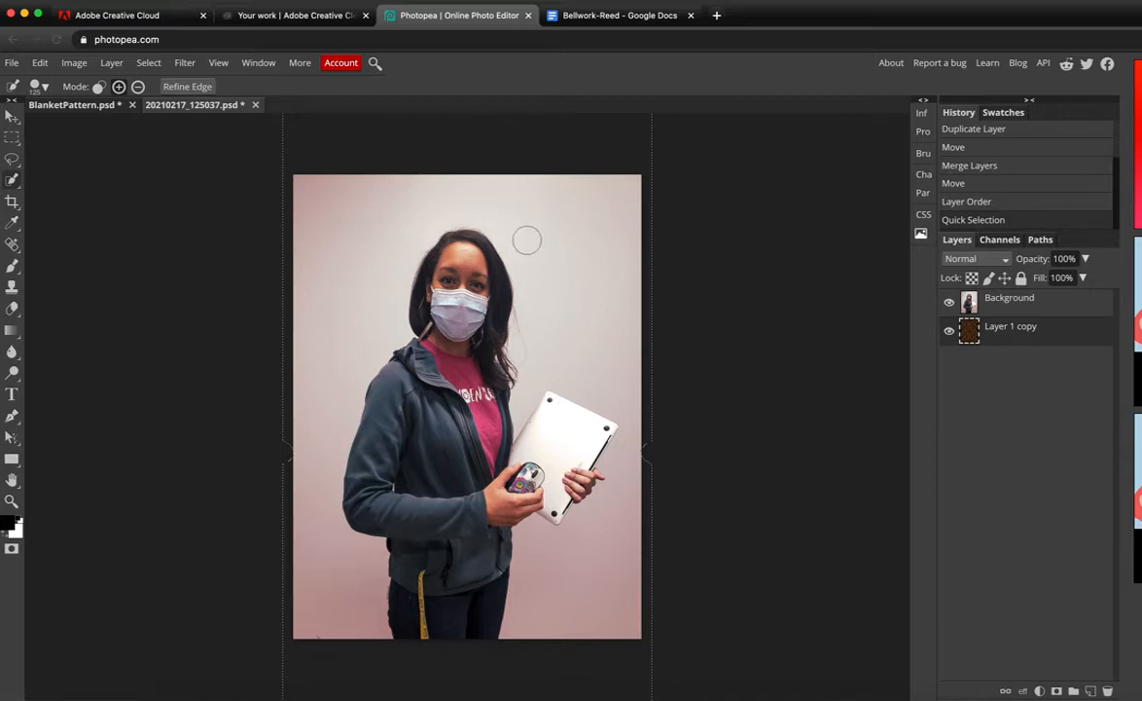
key("super+d")
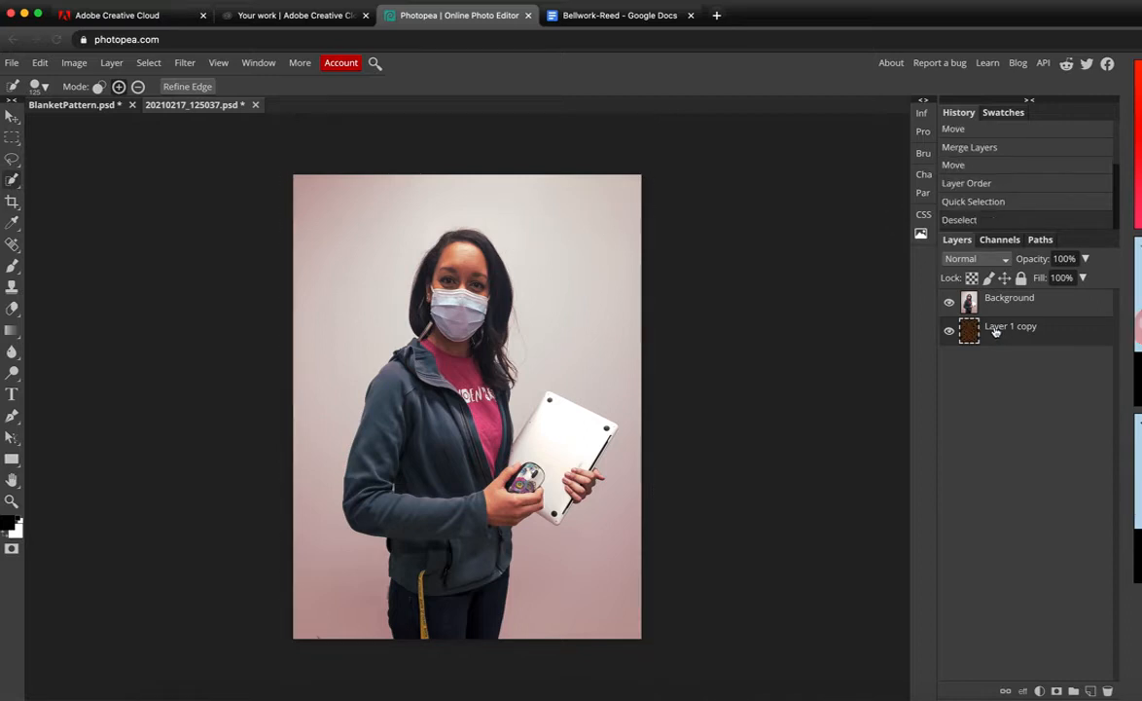
left_click(1002, 308)
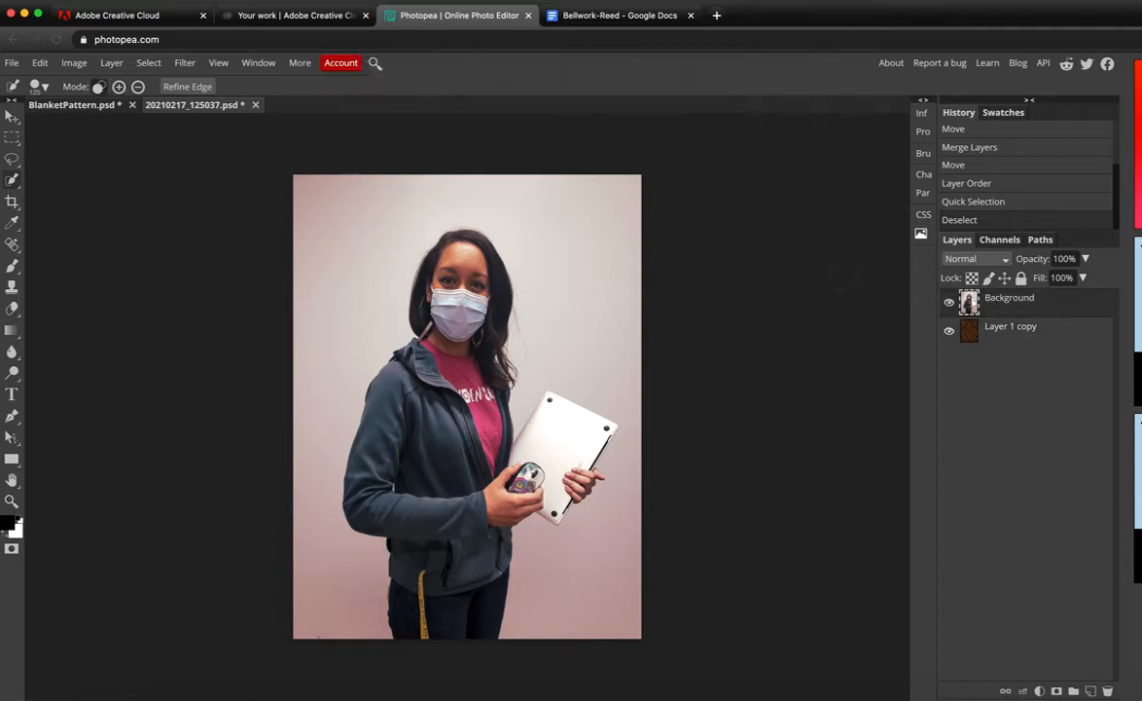
left_click_drag(463, 262, 457, 320)
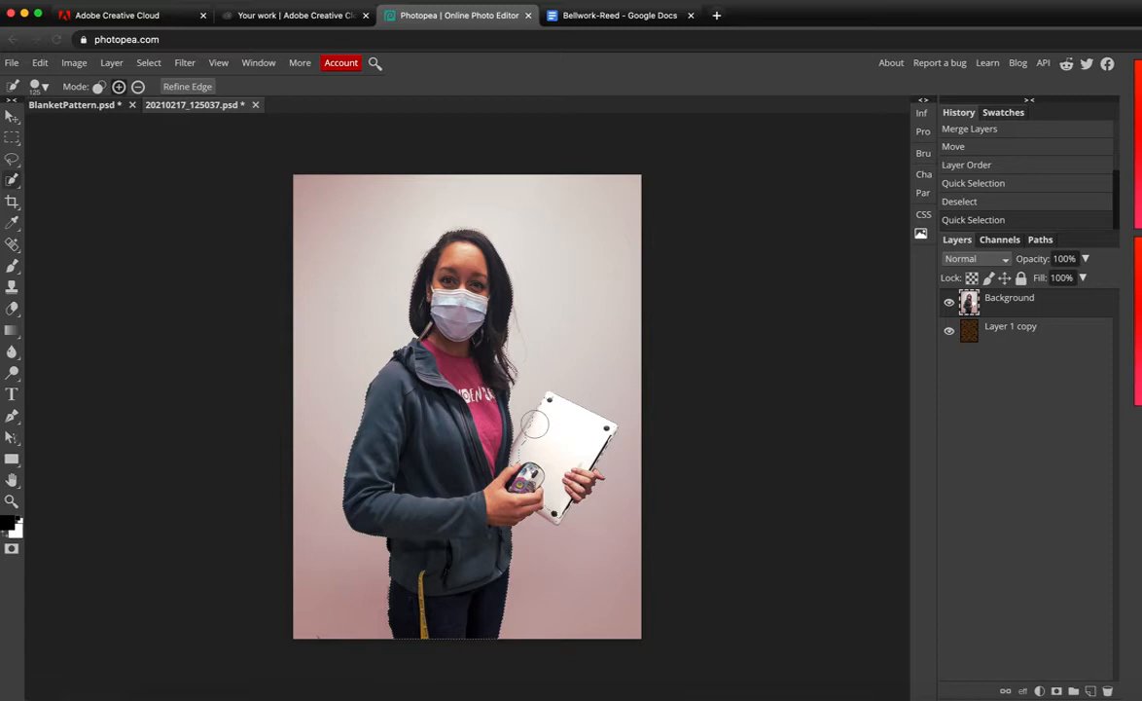
Step: Try to add the laptop's missing edge and lower corner to the selection using Quick Selection with a smaller brush
key("super+equal")
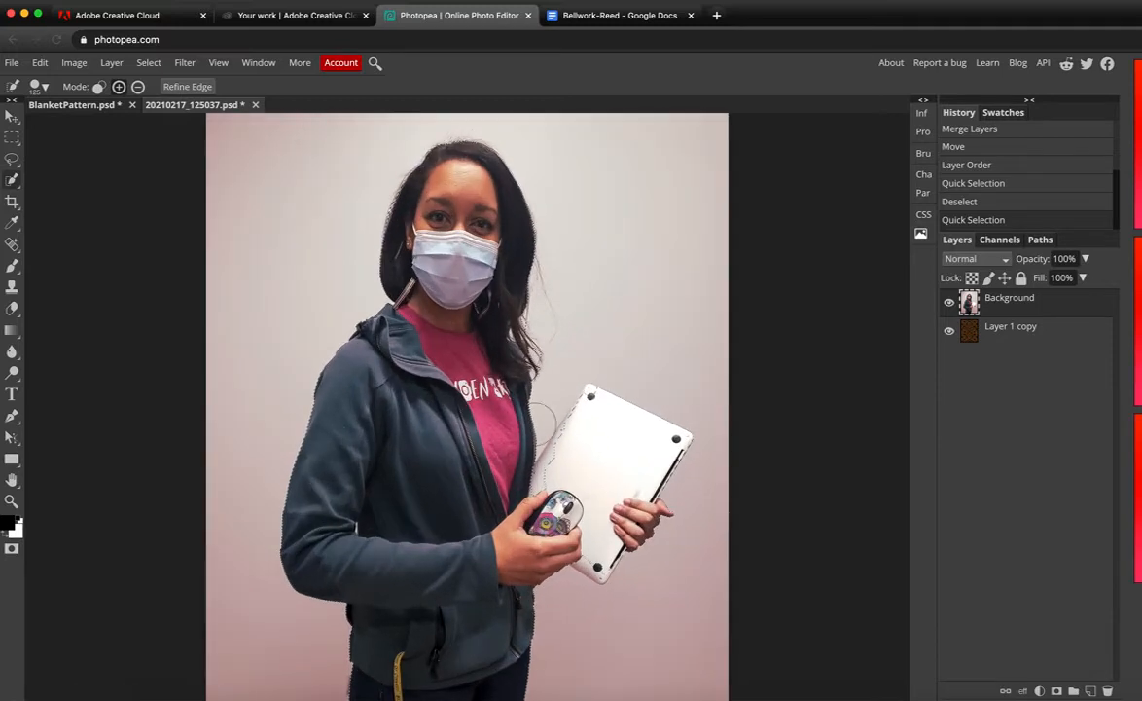
key("bracketleft")
key("bracketleft")
key("bracketleft")
key("bracketleft")
key("bracketleft")
left_click_drag(554, 453, 537, 476)
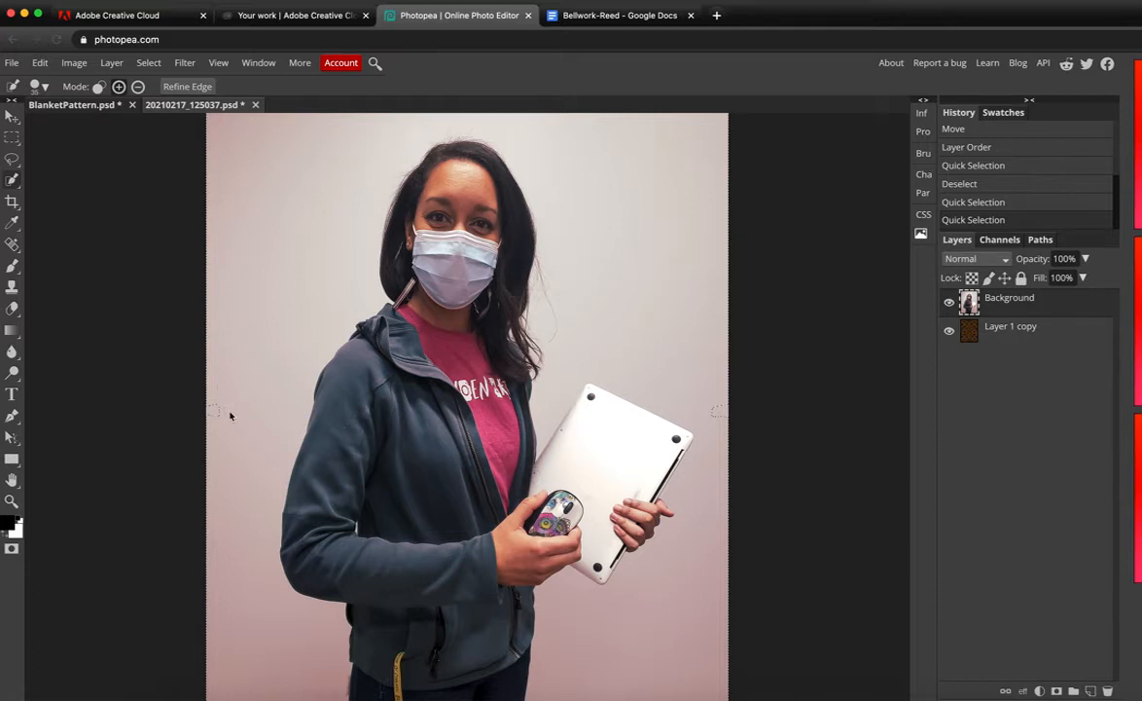
key("super+z")
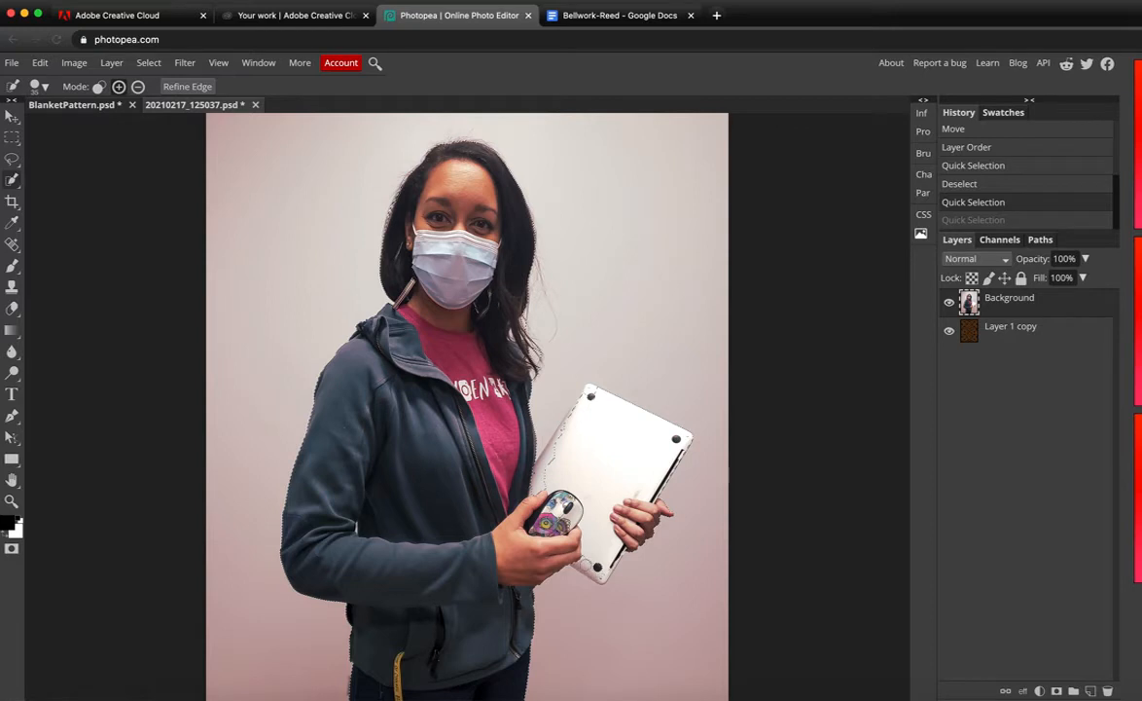
left_click_drag(586, 565, 596, 567)
key("super+z")
Step: Add the laptop's missing left edge and bottom corner to the selection with the Lasso tool in add mode
right_click(11, 158)
left_click(88, 159)
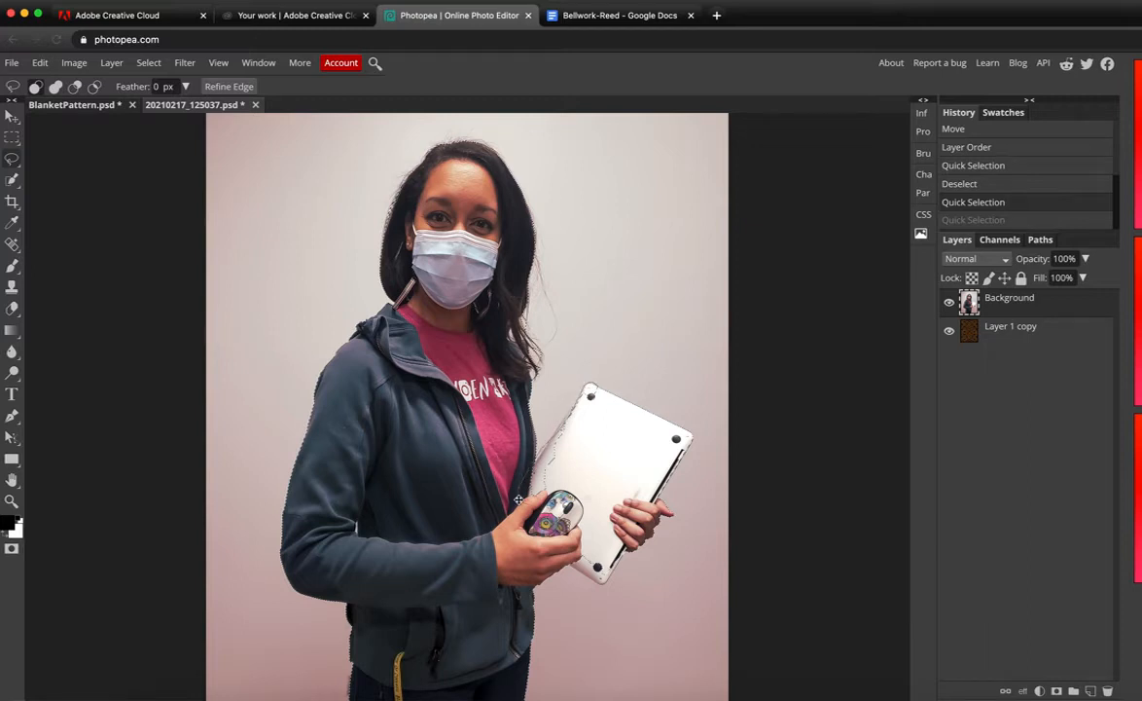
left_click_drag(569, 477, 599, 394)
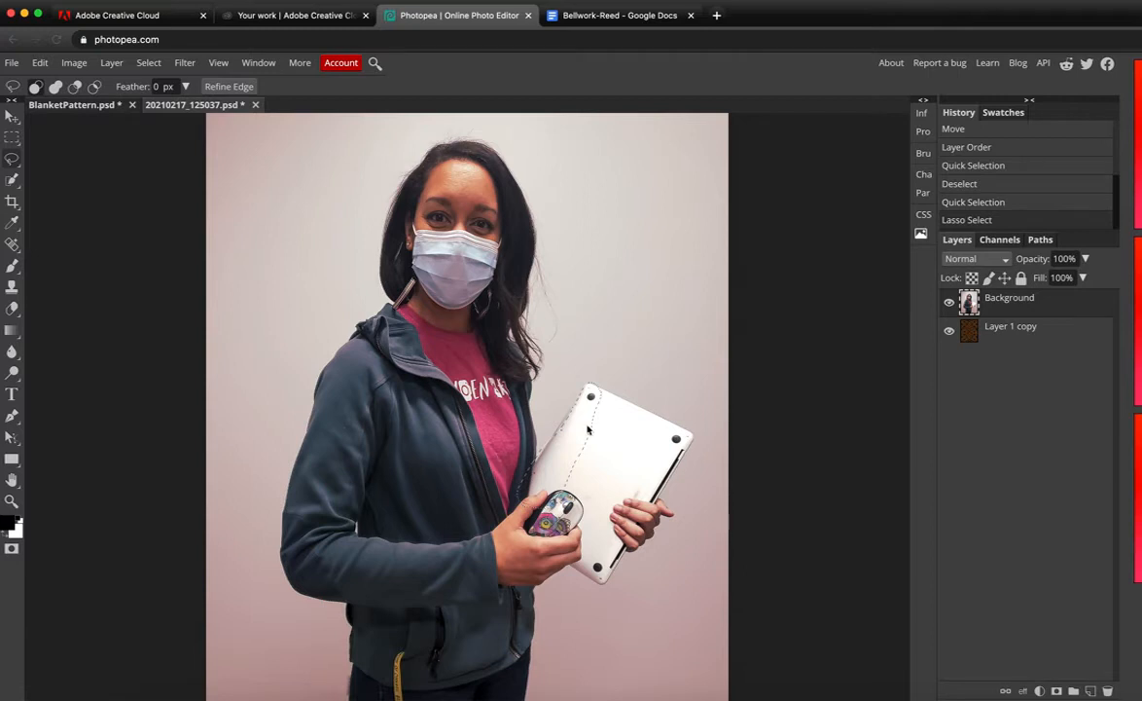
key("ctrl+z")
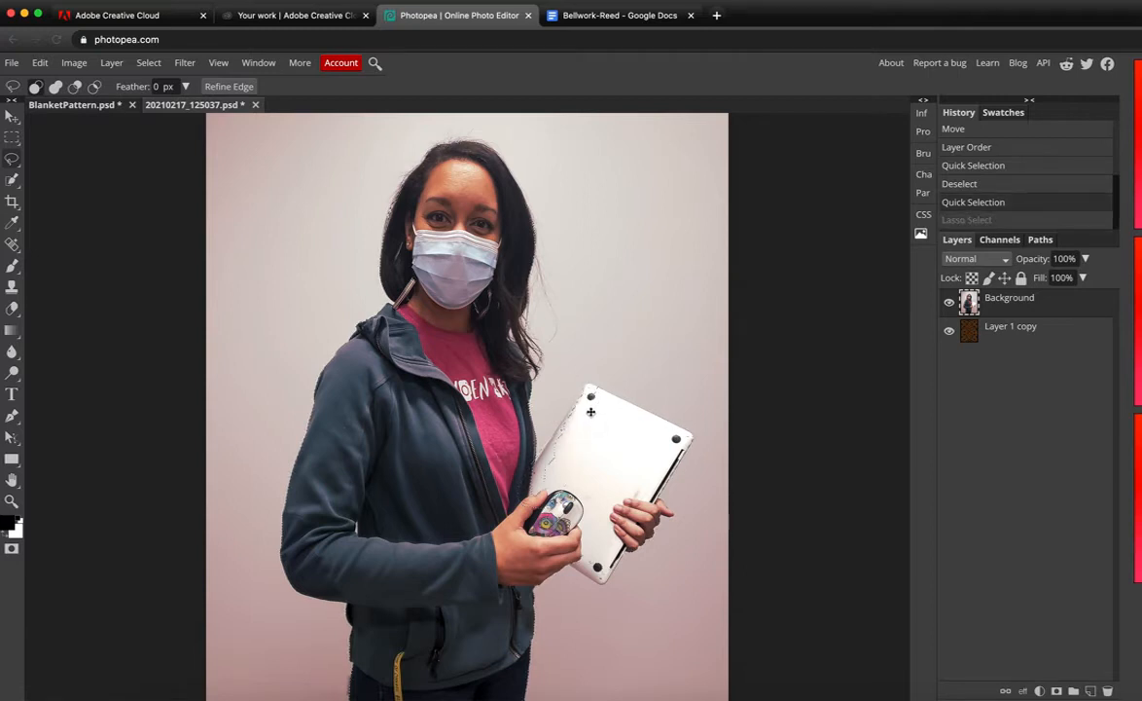
left_click(55, 87)
mouse_move(533, 470)
left_mouse_down()
mouse_move(479, 458)
mouse_move(521, 438)
mouse_move(547, 386)
mouse_move(596, 417)
left_mouse_up()
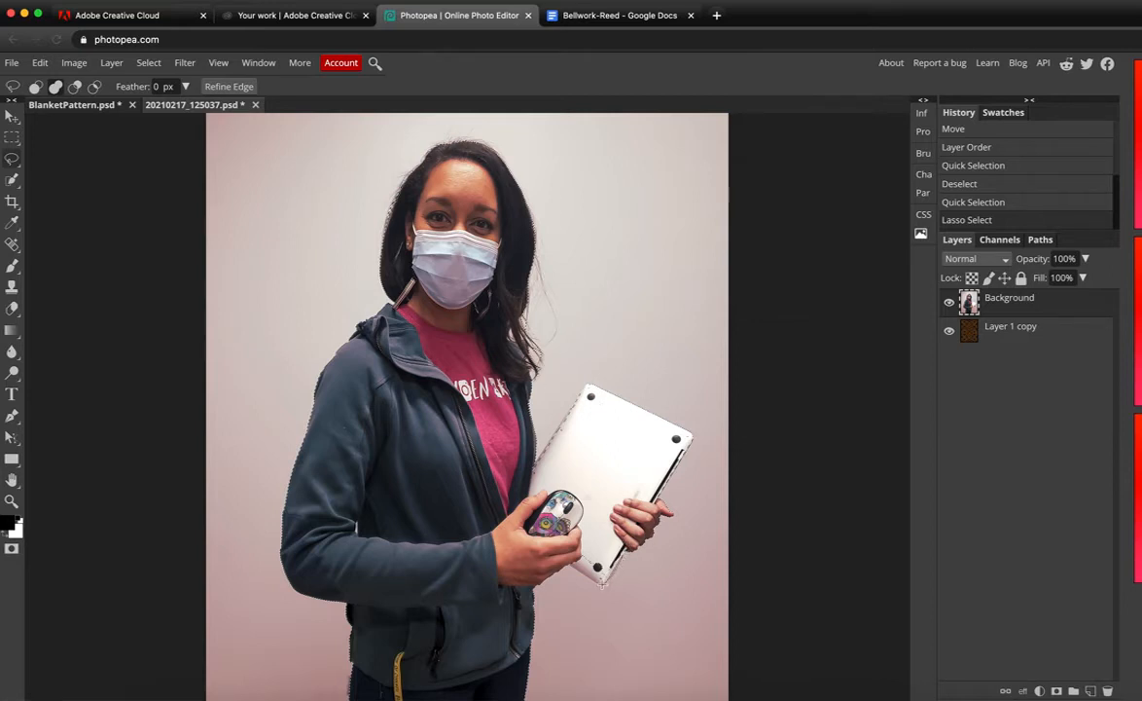
mouse_move(585, 577)
left_mouse_down()
mouse_move(566, 544)
mouse_move(617, 536)
left_mouse_up()
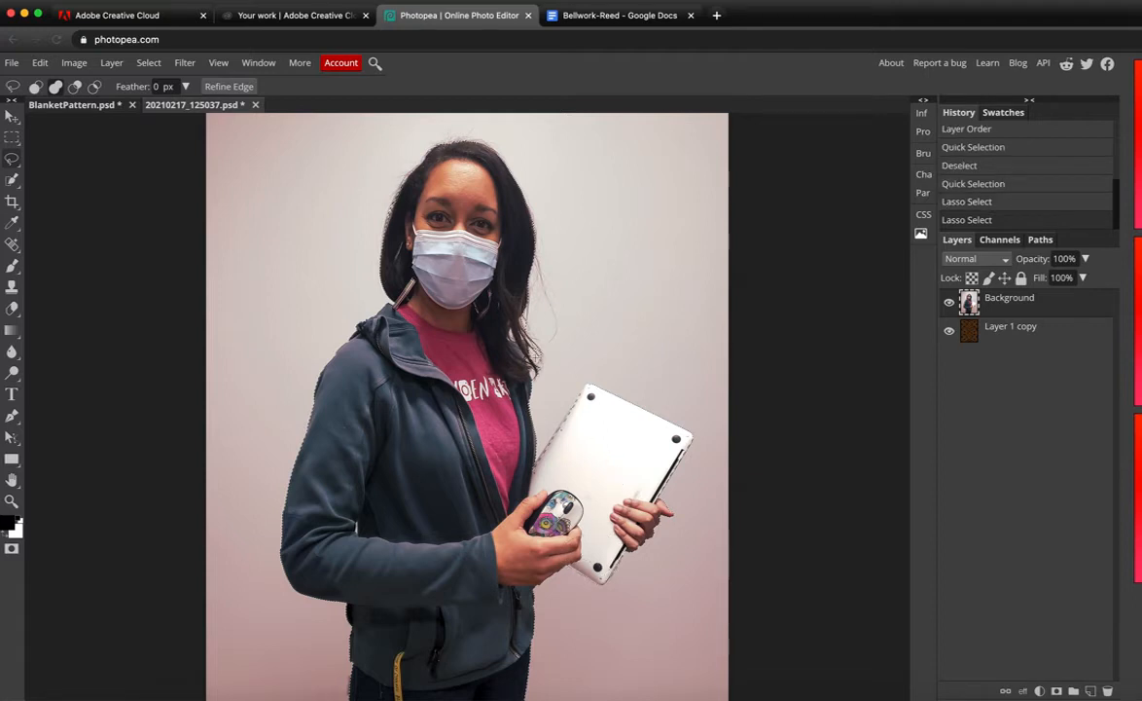
Step: Subtract the stray background area beside the woman's long hair from the selection with the Lasso tool
left_click(75, 88)
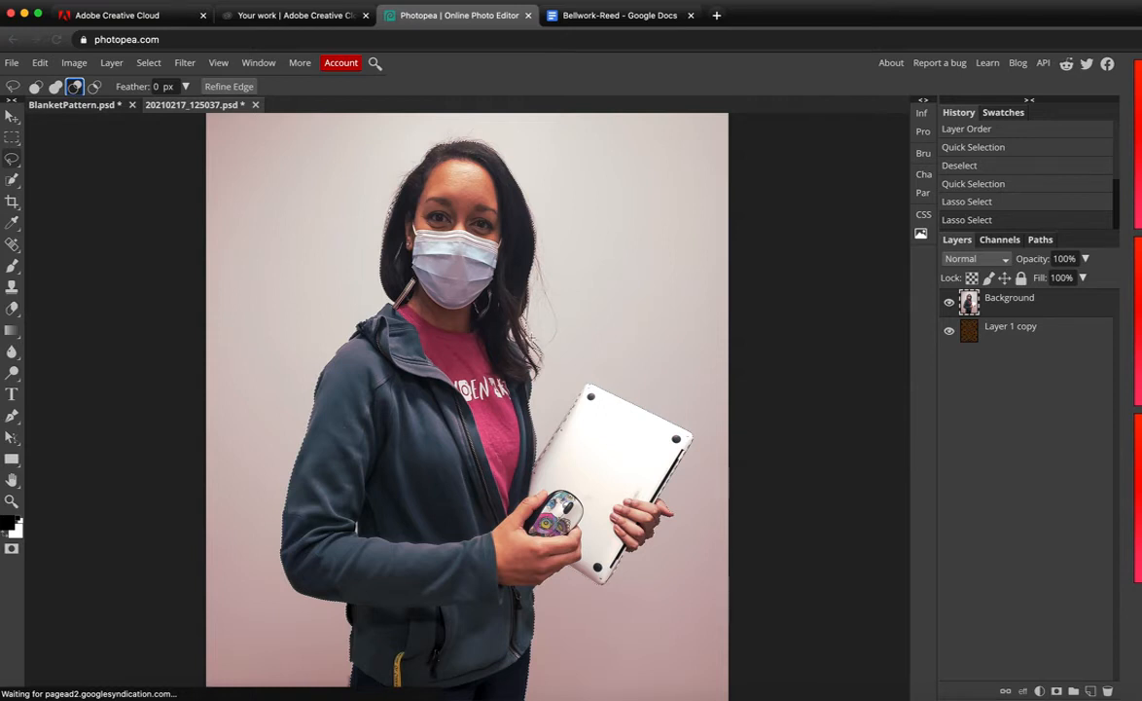
left_click_drag(550, 345, 537, 300)
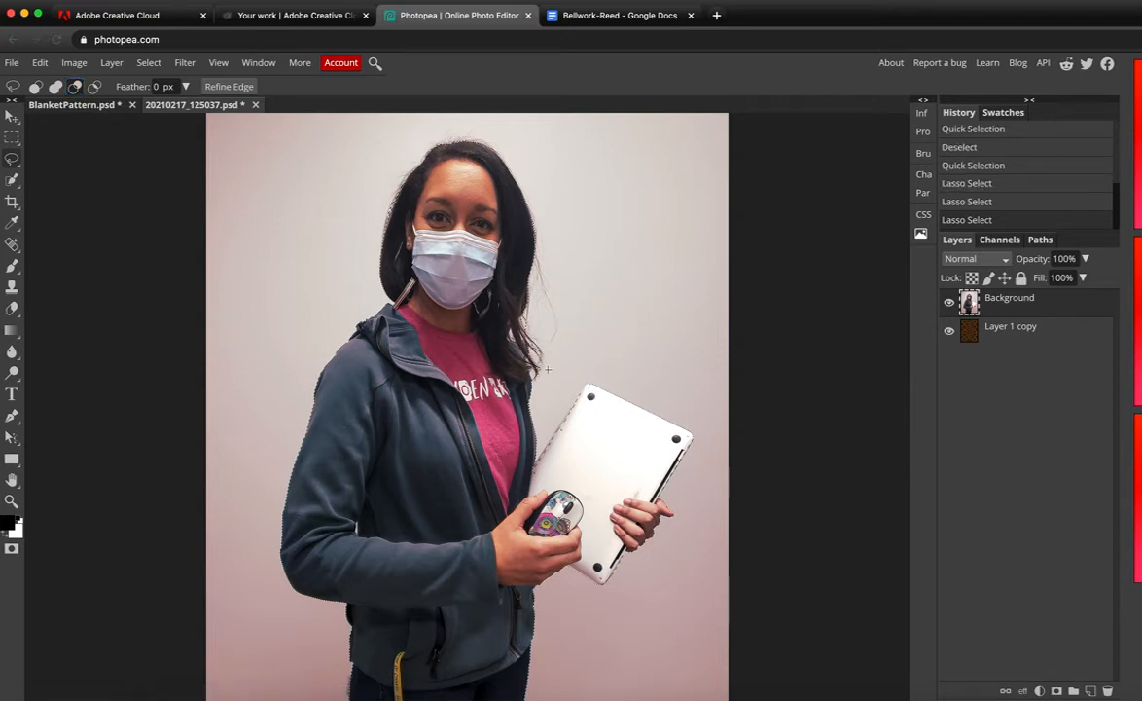
Step: Add the missing strip along the laptop's edge to the selection with the Lasso tool, and turn the selection into the Background layer's raster mask
left_click(56, 88)
left_click(35, 87)
left_click(55, 89)
mouse_move(533, 473)
left_mouse_down()
mouse_move(550, 474)
mouse_move(590, 397)
left_mouse_up()
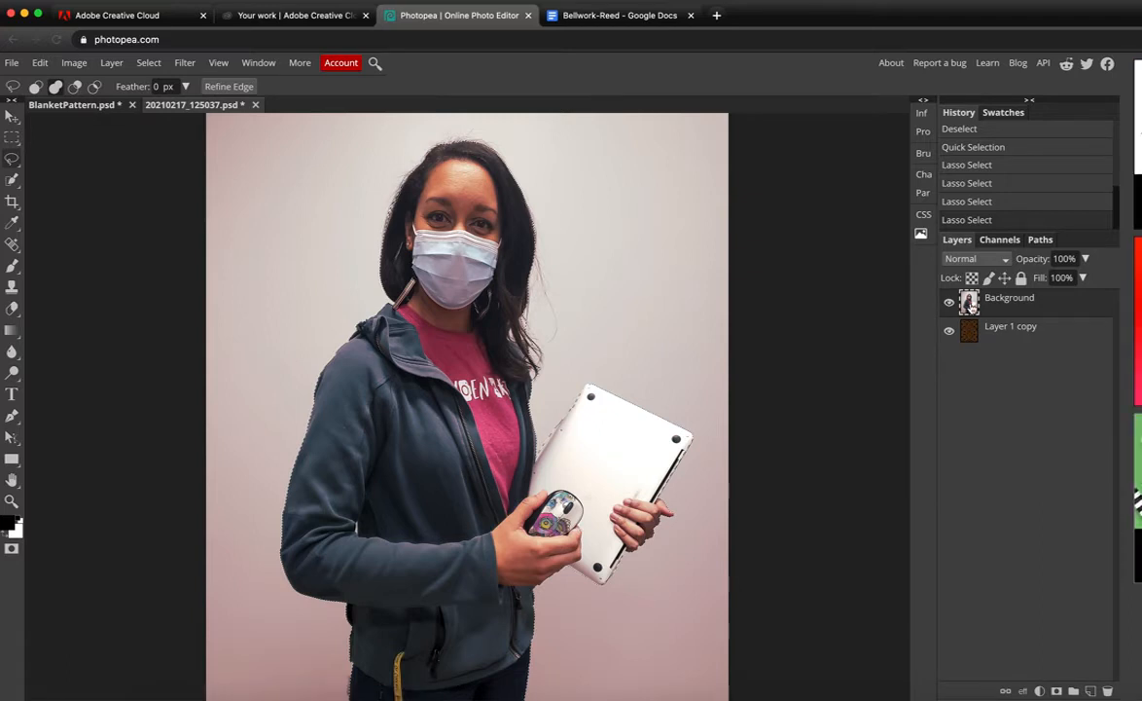
left_click(1057, 691)
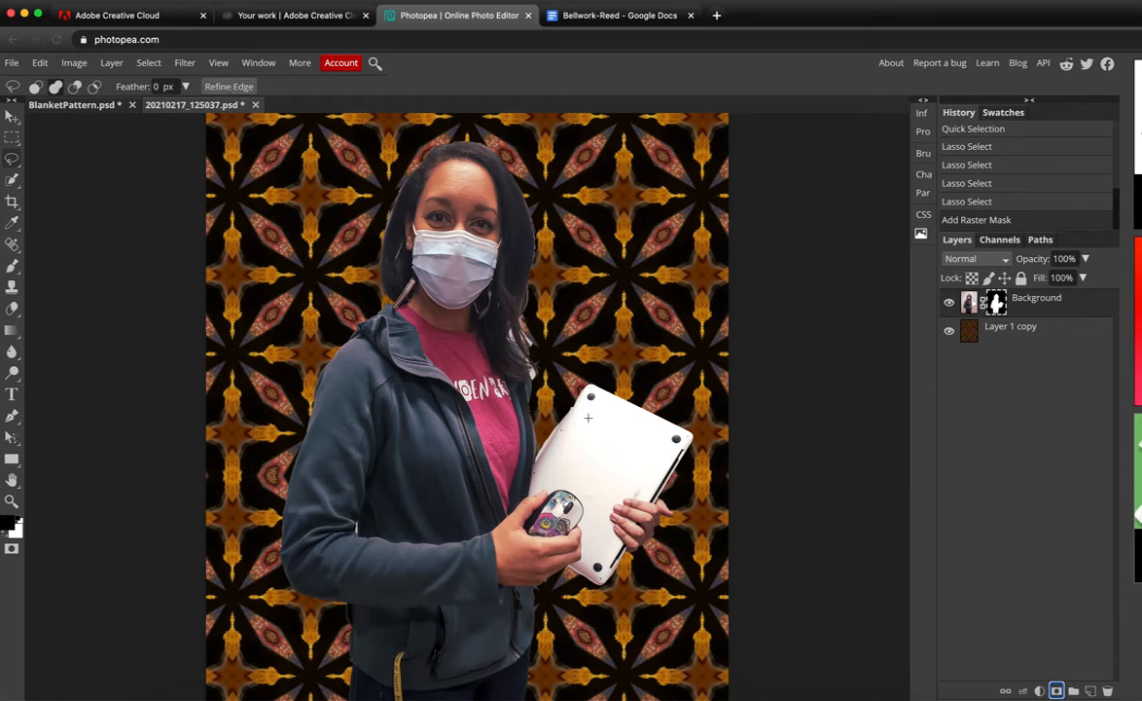
Step: Choose the Brush tool with black for the Background layer's mask and soften it to 4% hardness
left_click(13, 310)
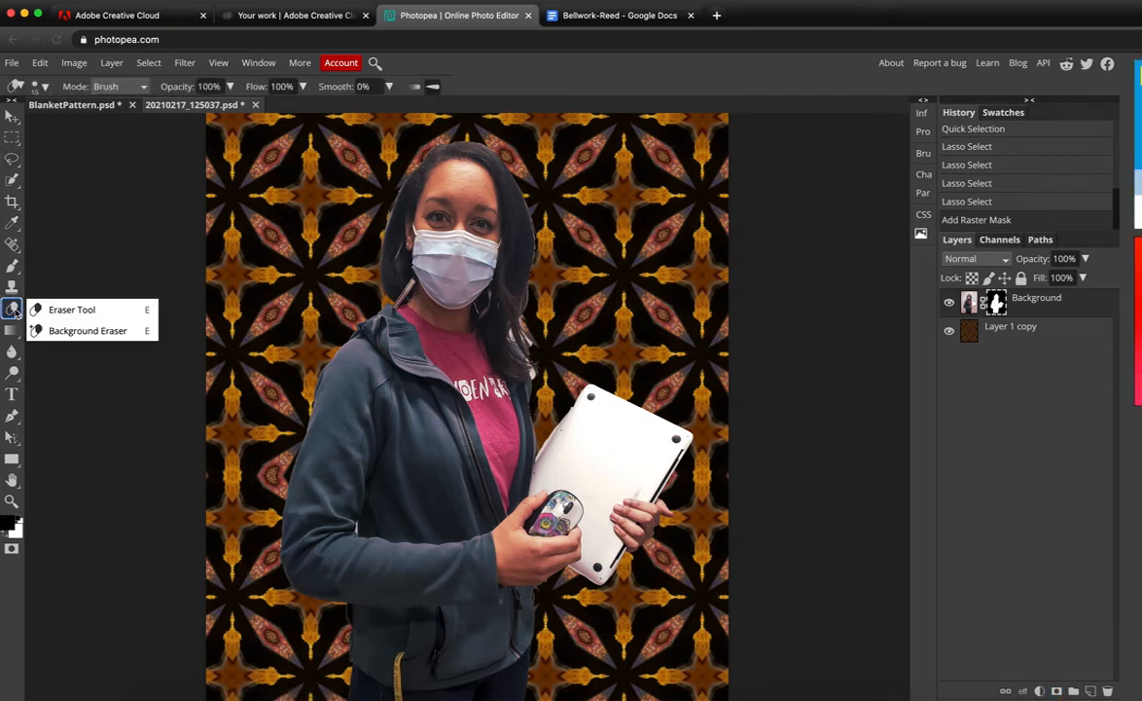
left_click(66, 312)
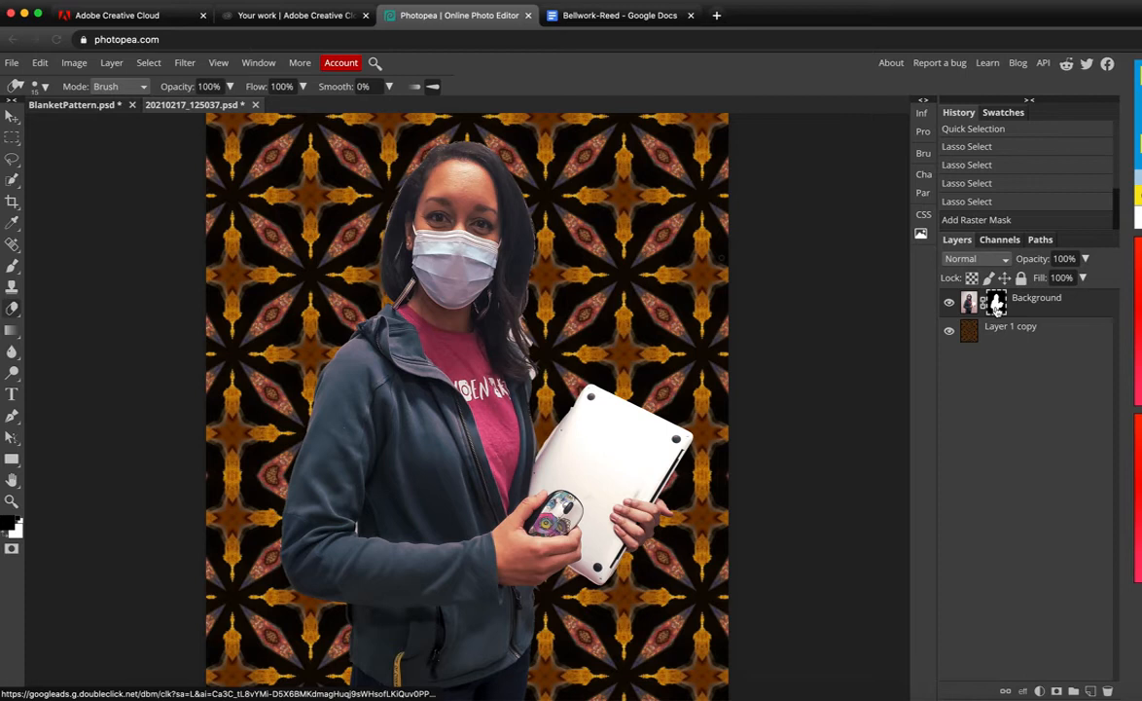
left_click(13, 268)
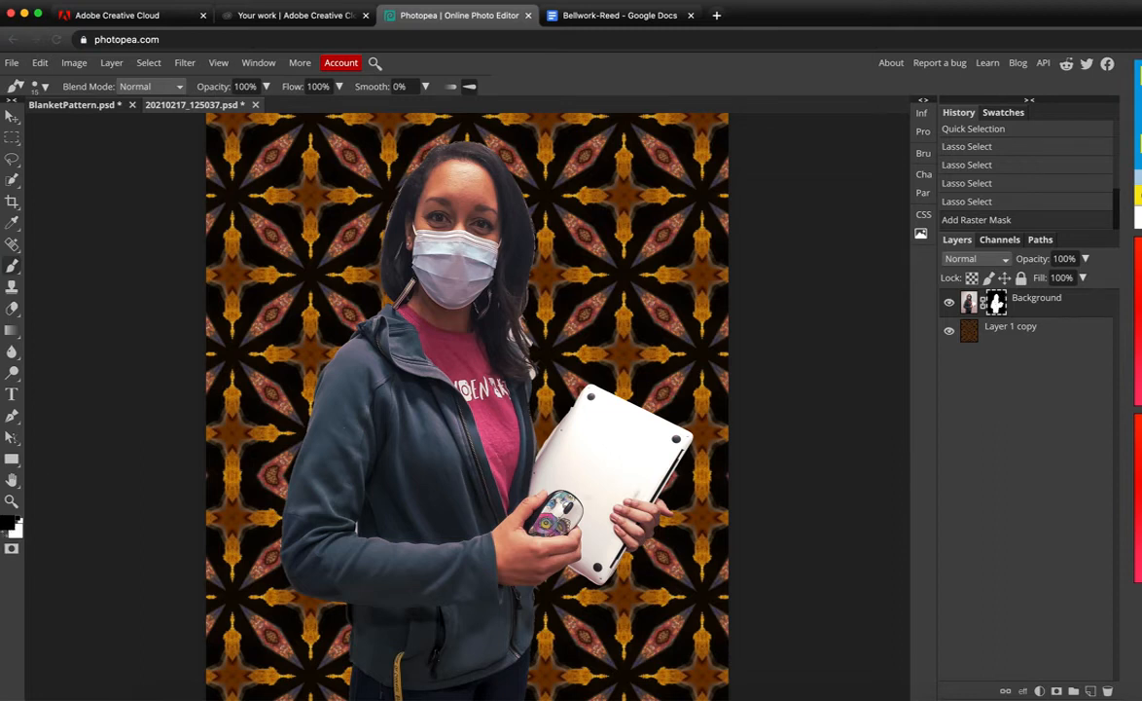
left_click(39, 85)
left_click_drag(186, 159, 40, 156)
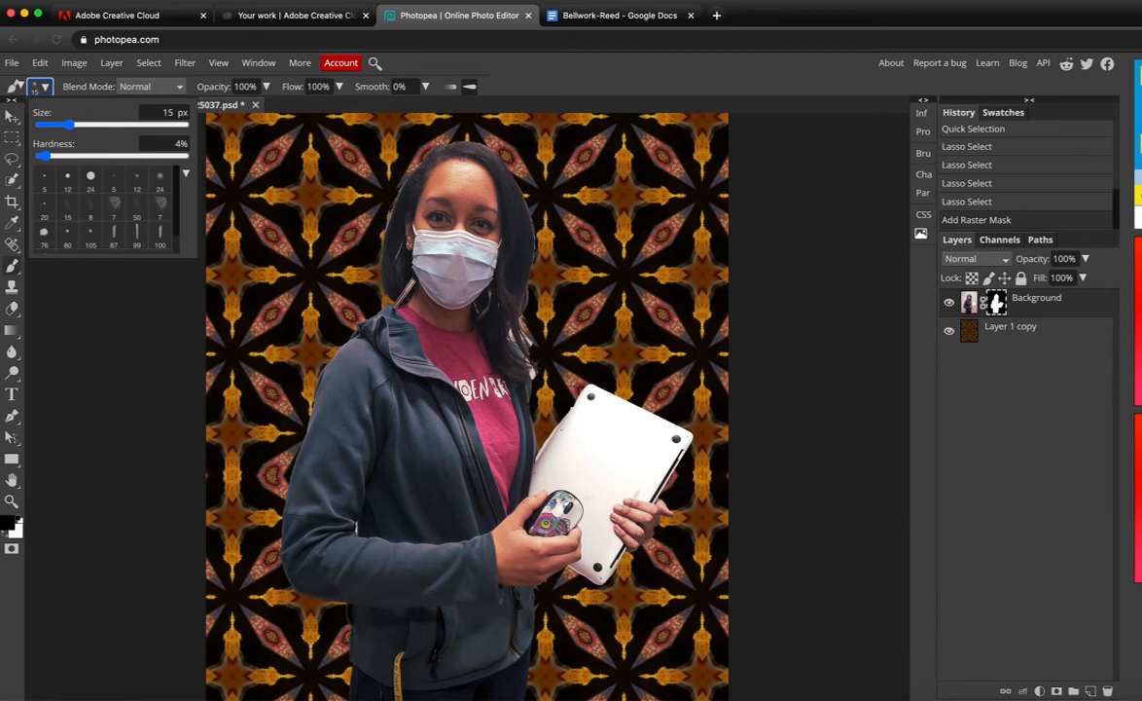
left_click(683, 308)
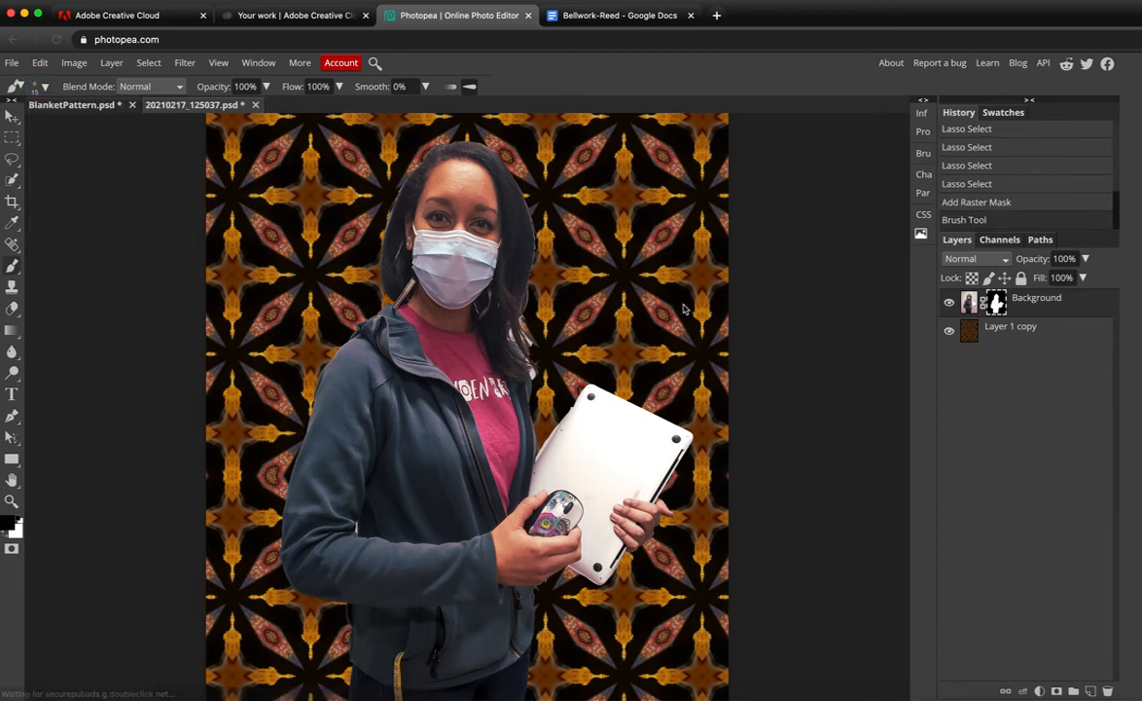
Step: Paint black on the mask with a 50 px brush to hide leftover background beside the laptop's upper left edge
key("super+plus")
key("super+plus")
key("super+plus")
key("super+plus")
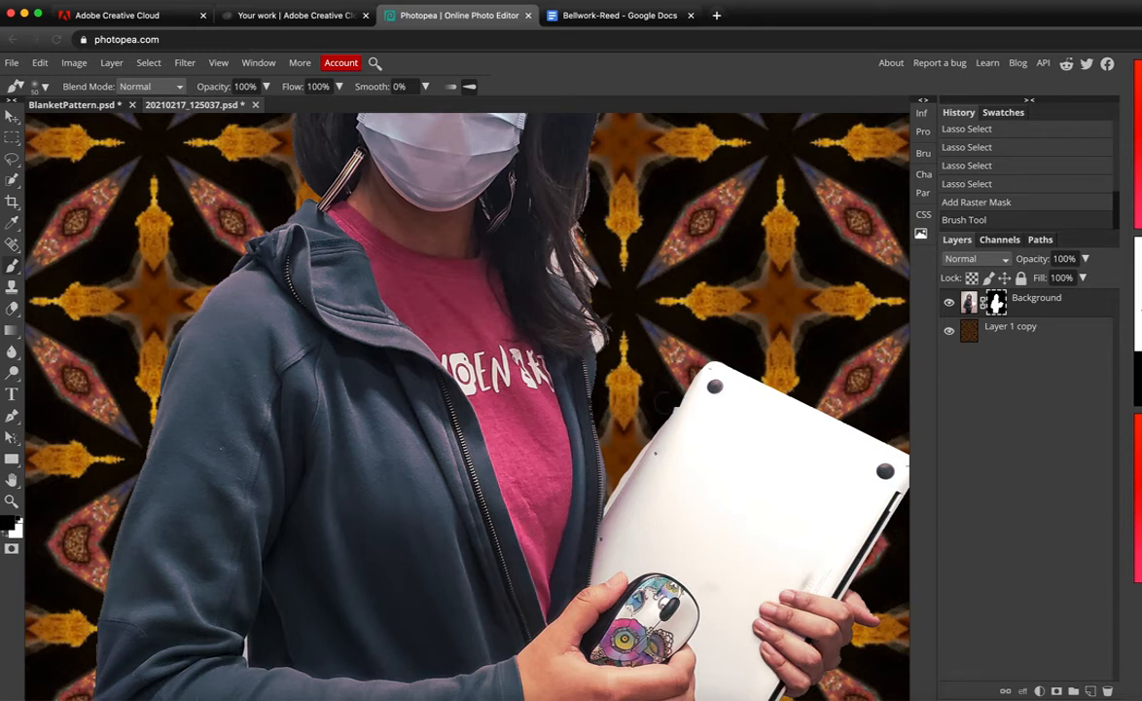
mouse_move(668, 398)
left_mouse_down()
mouse_move(602, 369)
mouse_move(659, 391)
left_mouse_up()
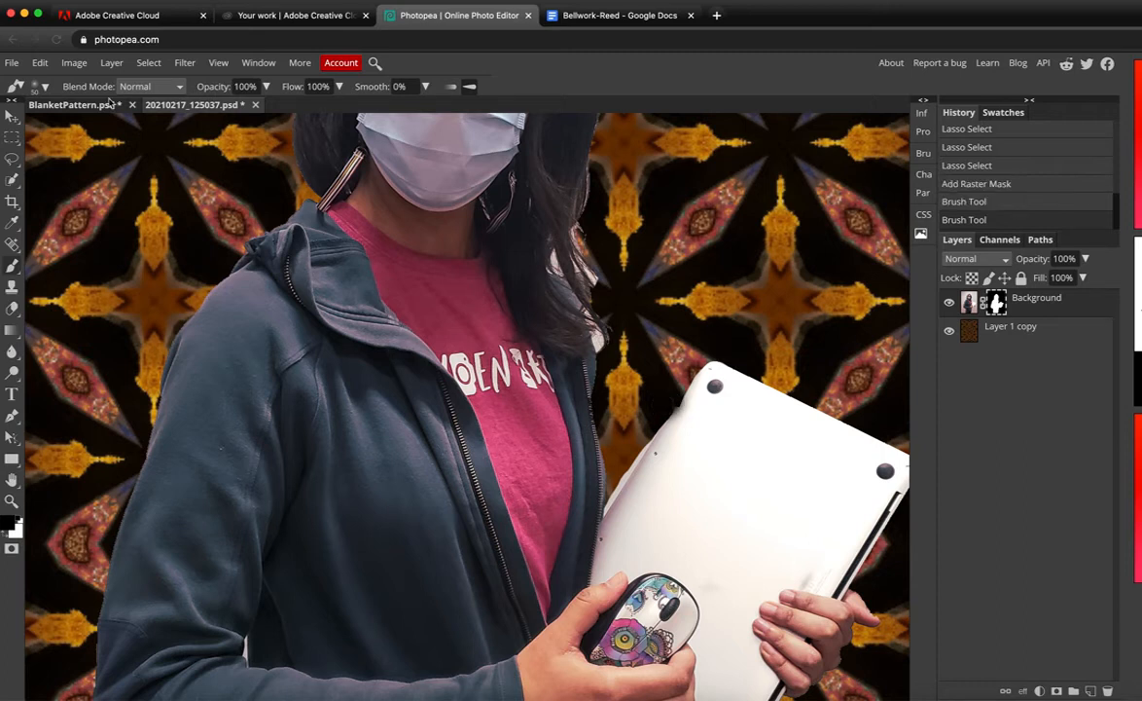
Step: Set the brush hardness to 47% and hide the remaining background between the jacket and the laptop using smaller black brushes on the mask
left_click(41, 86)
left_click(39, 86)
left_click(38, 86)
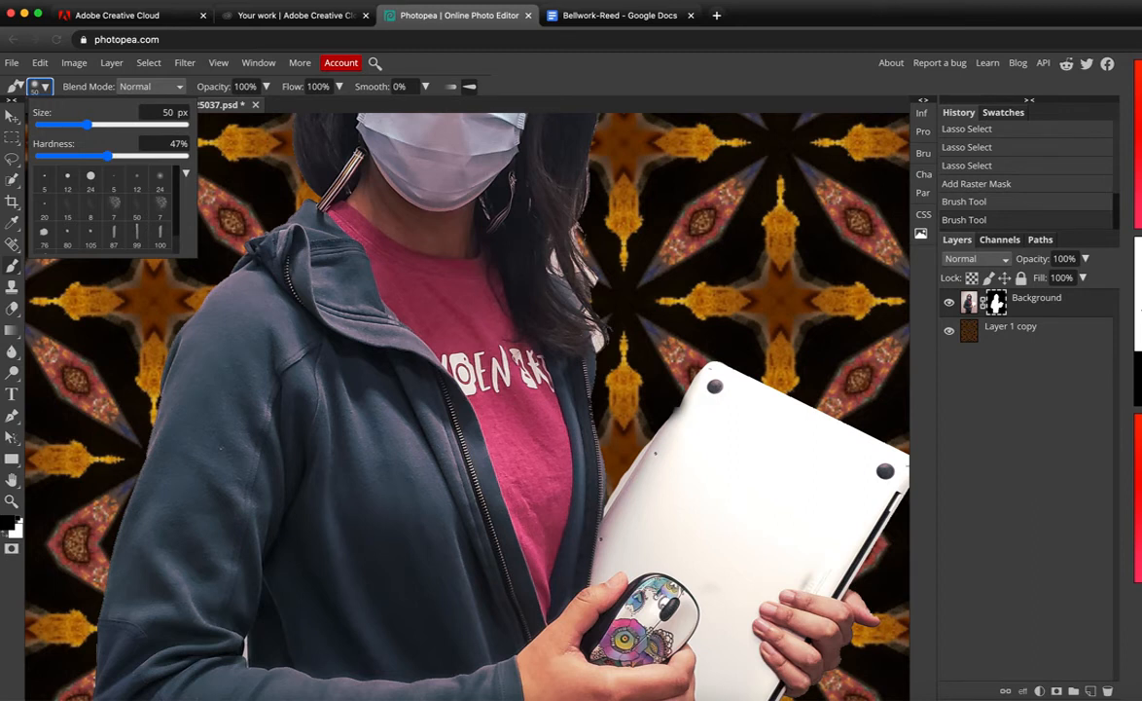
left_click(632, 383)
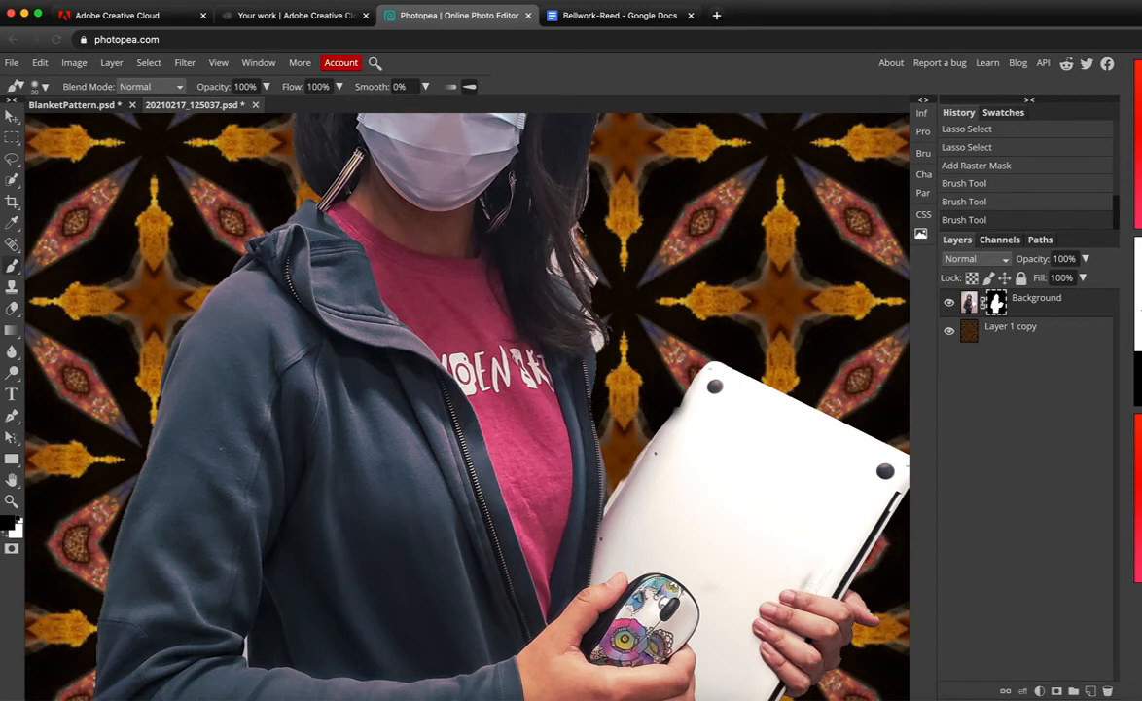
left_click(578, 451)
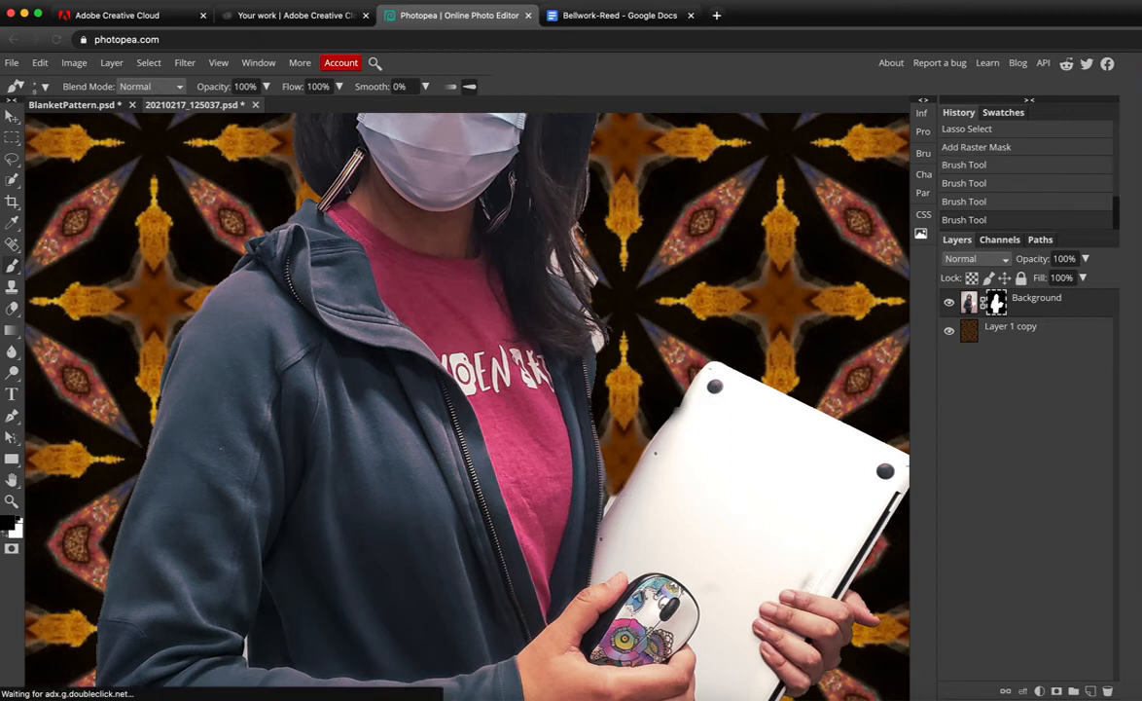
left_click_drag(609, 504, 605, 513)
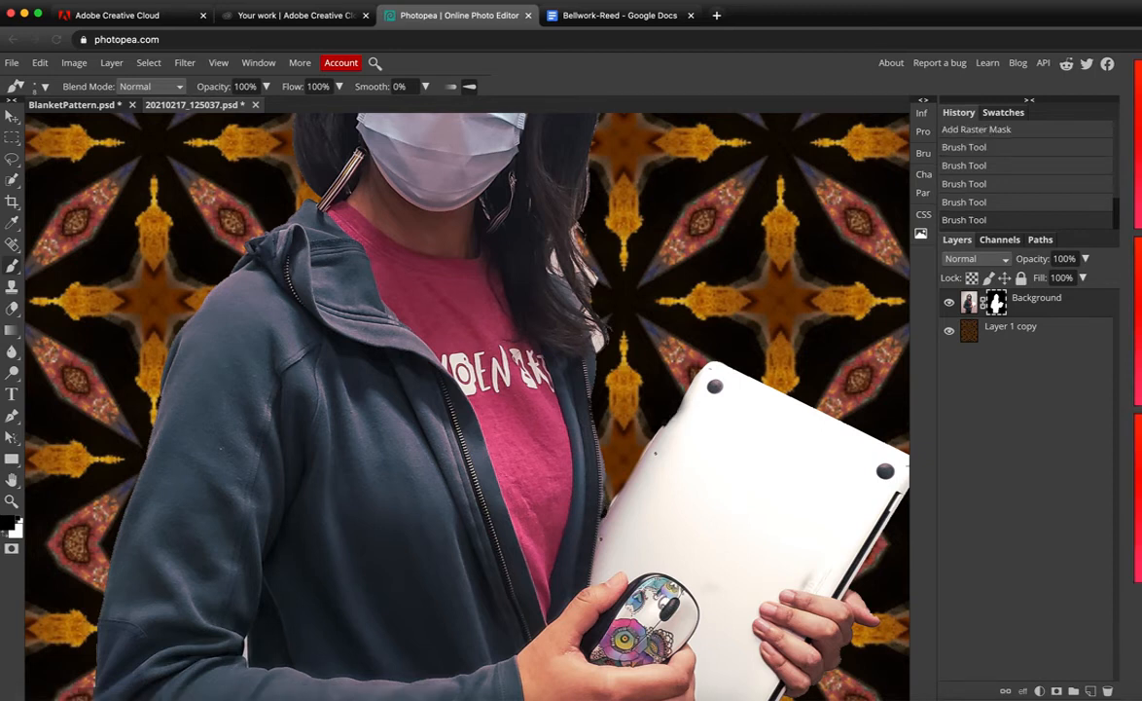
left_click(606, 509)
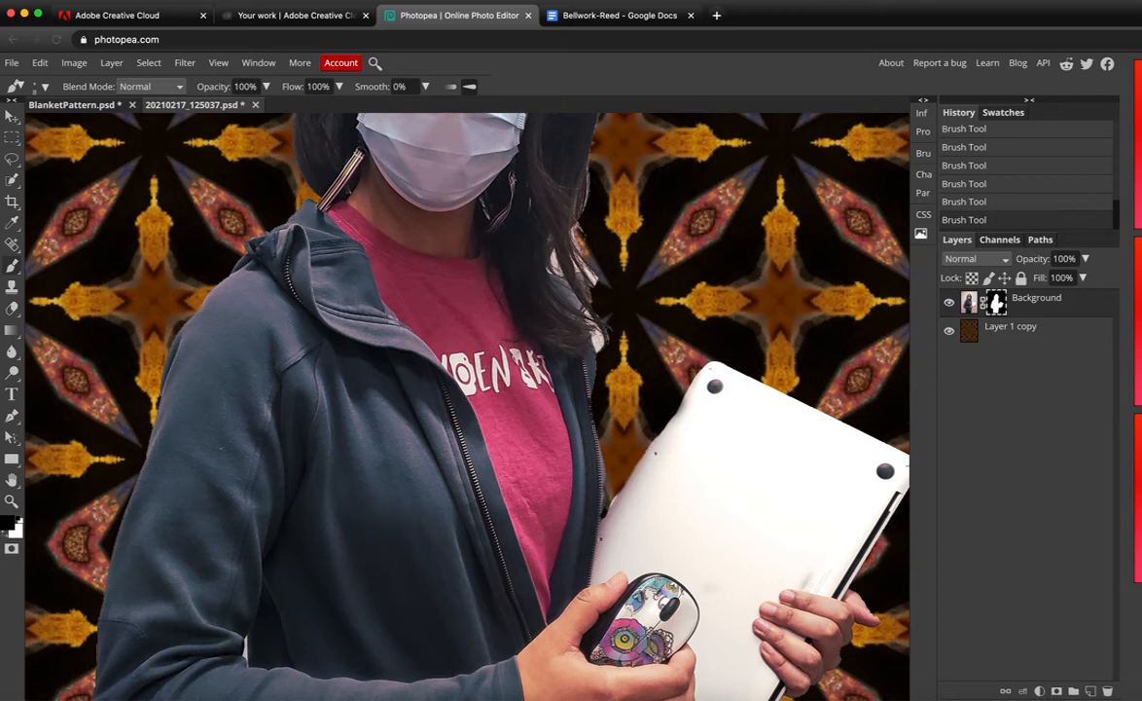
Step: Enlarge the brush to 30 px and paint black on the mask along the outer edges of the woman's hair
key("x")
key("bracketright")
key("bracketright")
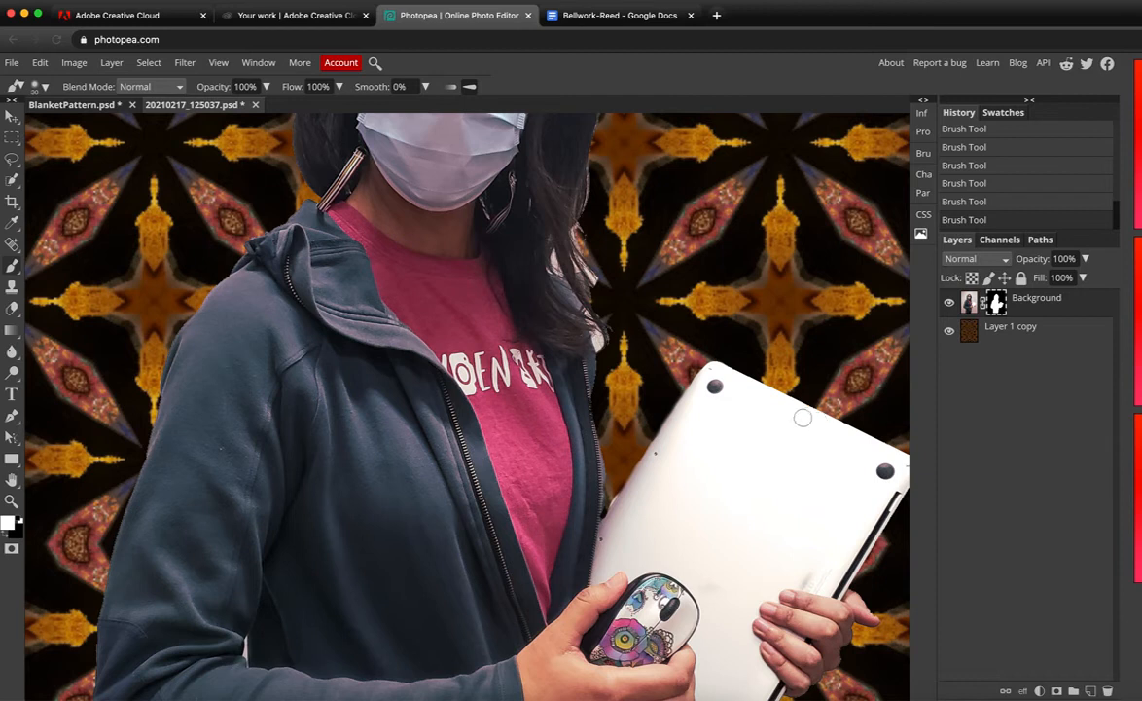
scroll(817, 421, "up", 3)
scroll(466, 407, "up", 4)
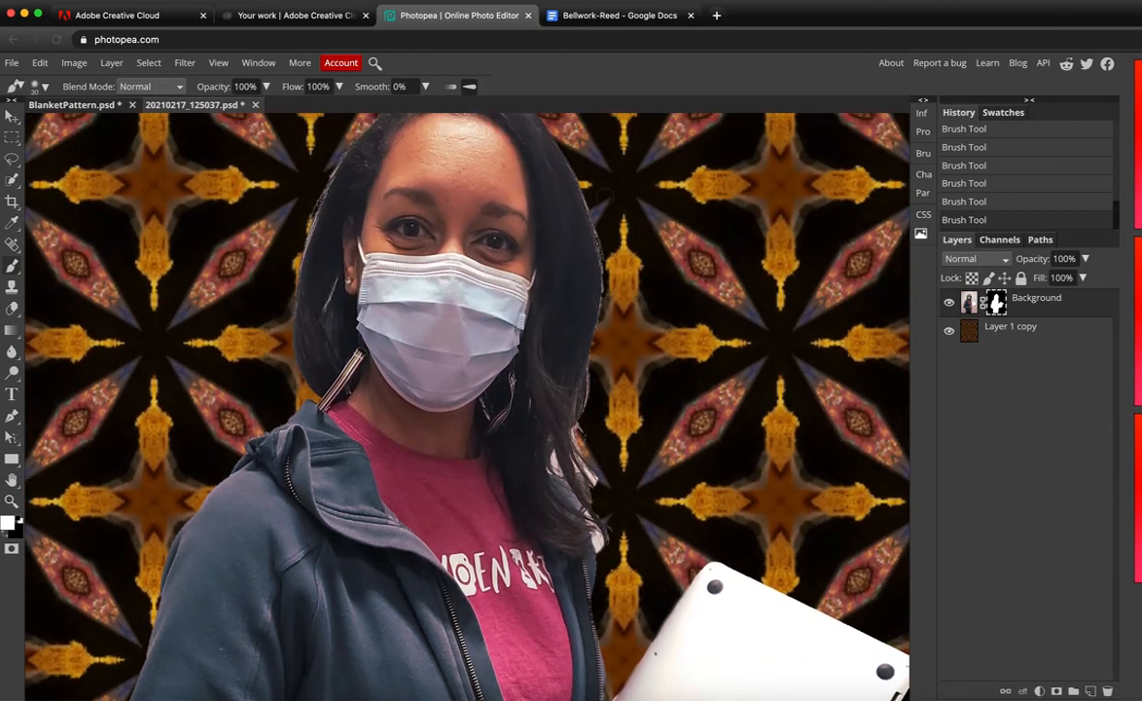
left_click(19, 521)
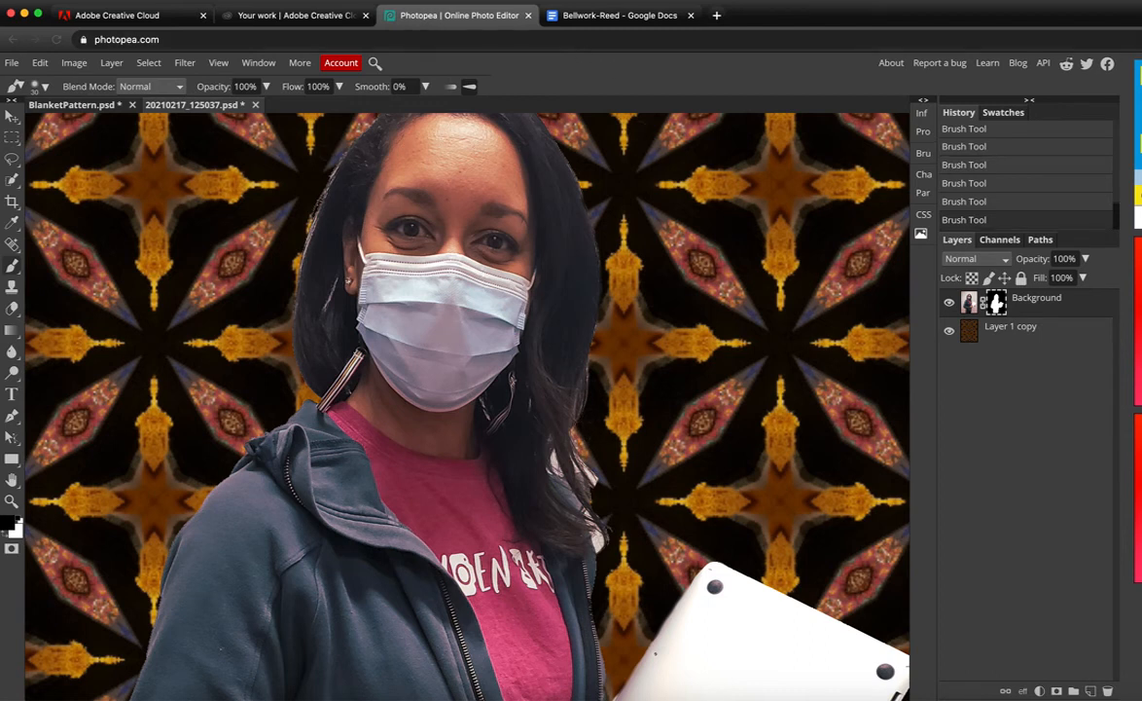
left_click_drag(328, 144, 302, 209)
key("super+minus")
key("super+minus")
key("super+minus")
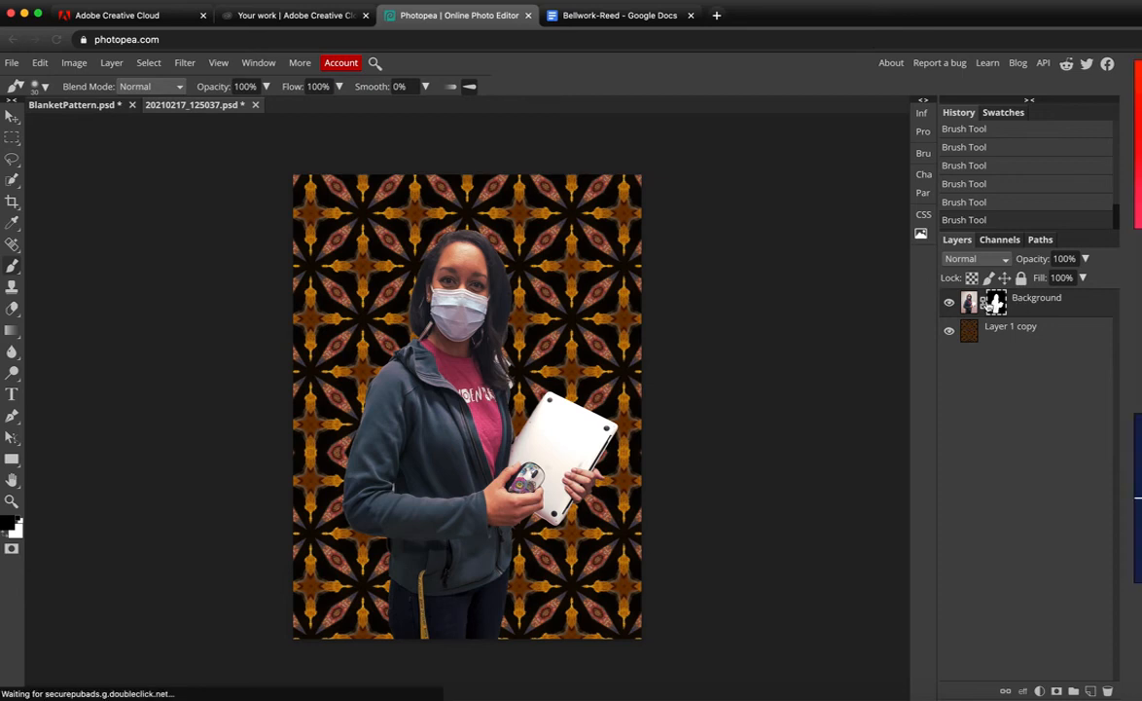
Step: Darken the woman's photo on the Background layer with Levels, using a black input of 14 and midtones of 0.87
left_click(970, 300)
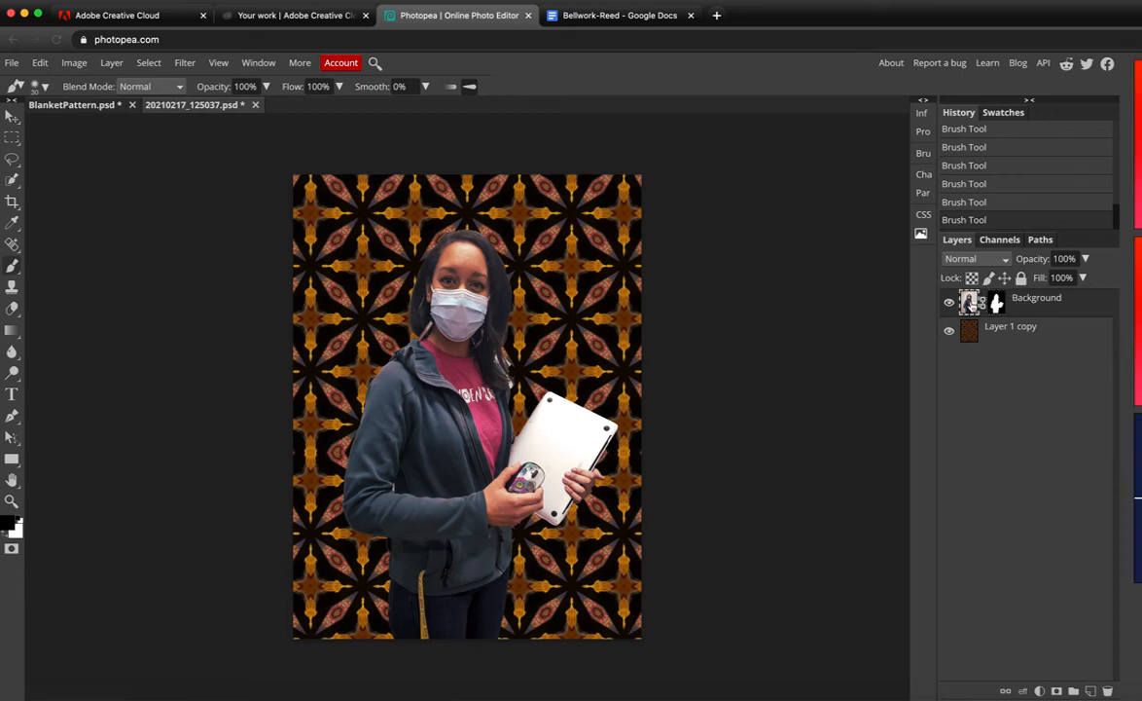
left_click(74, 63)
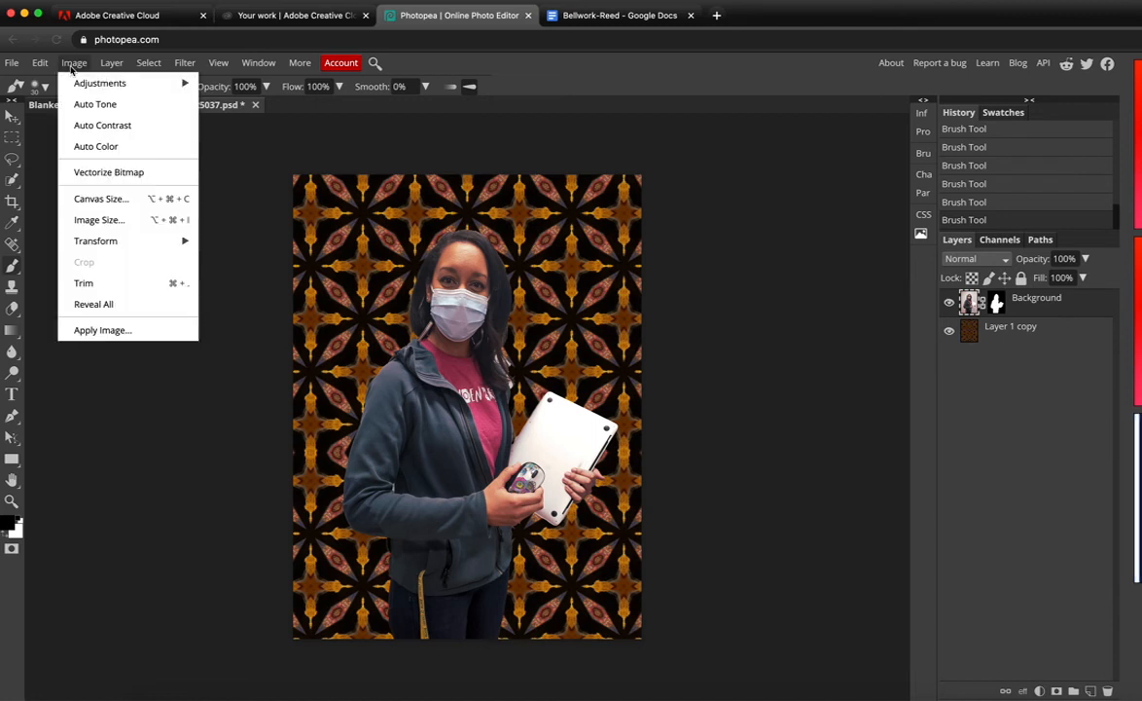
mouse_move(183, 83)
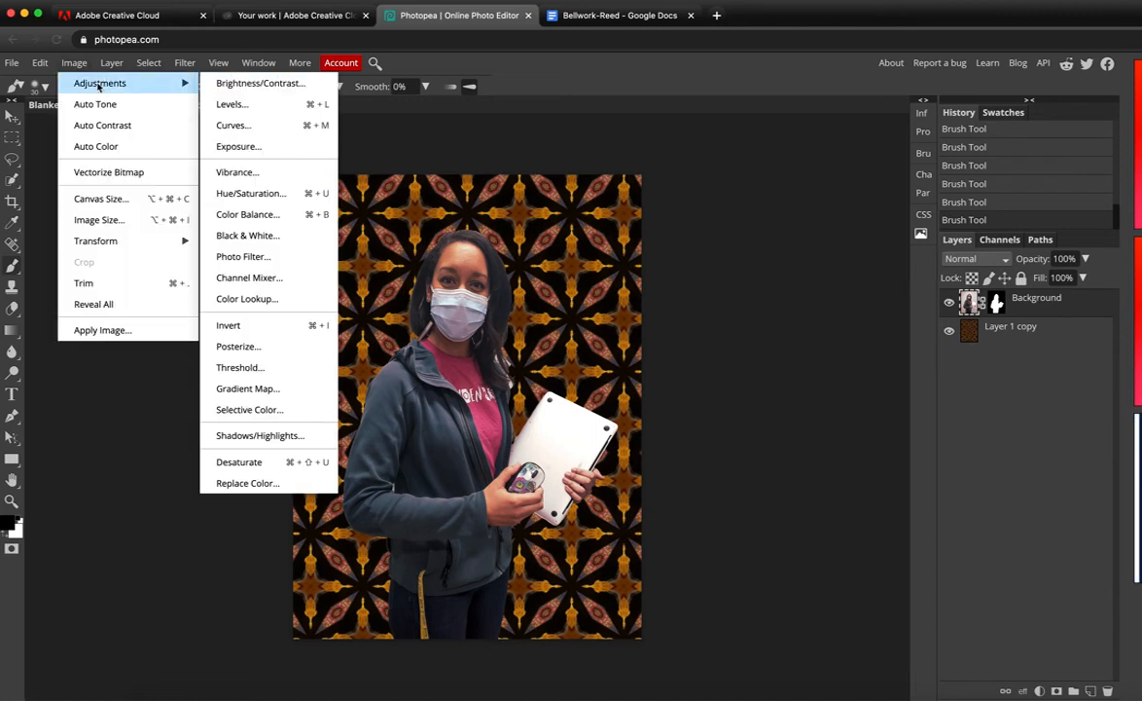
left_click(252, 105)
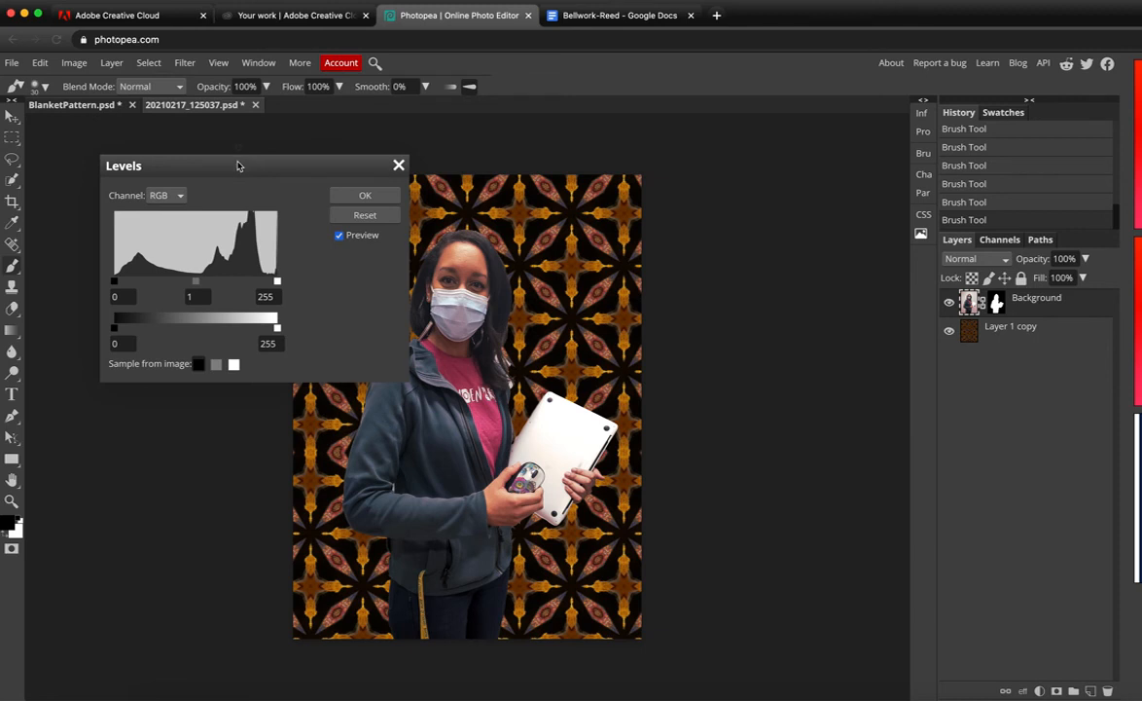
left_click_drag(238, 165, 195, 151)
mouse_move(153, 267)
left_mouse_down()
mouse_move(143, 268)
mouse_move(161, 273)
left_mouse_up()
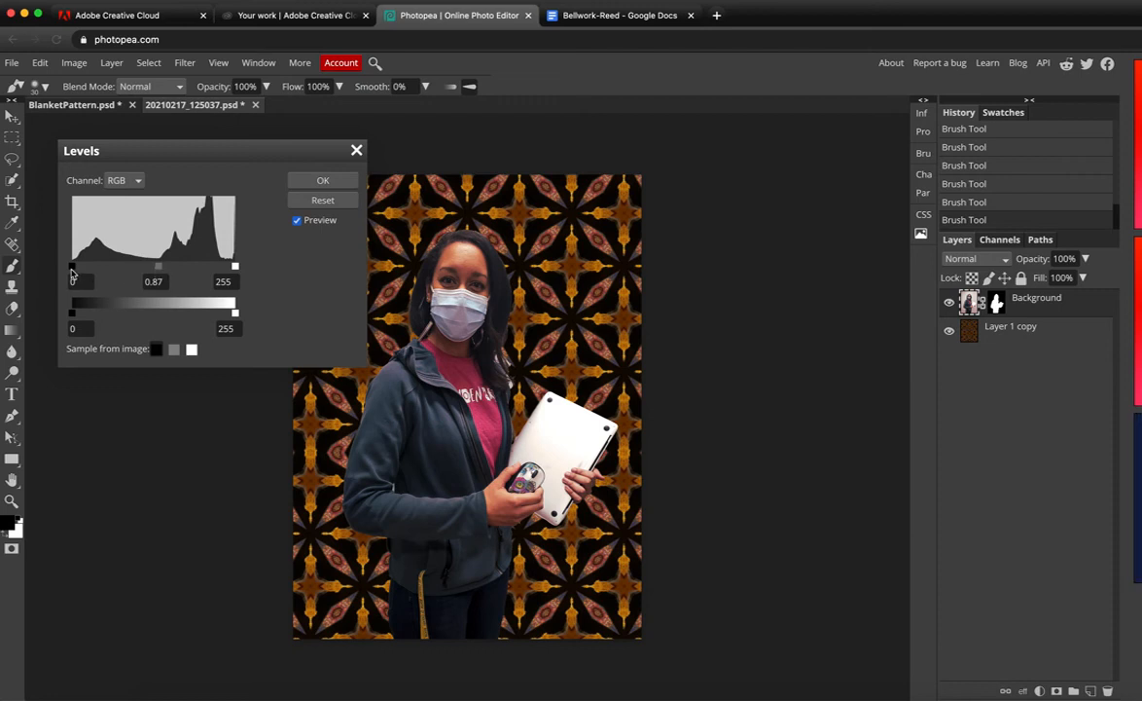
left_click_drag(74, 275, 82, 276)
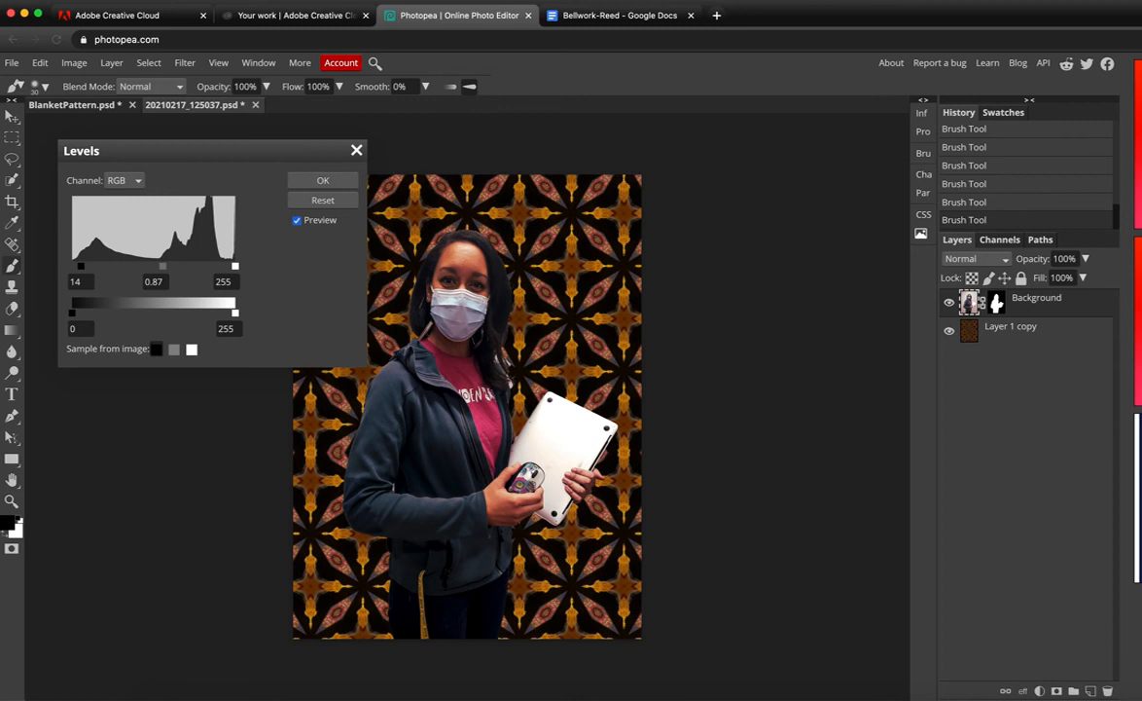
left_click(322, 180)
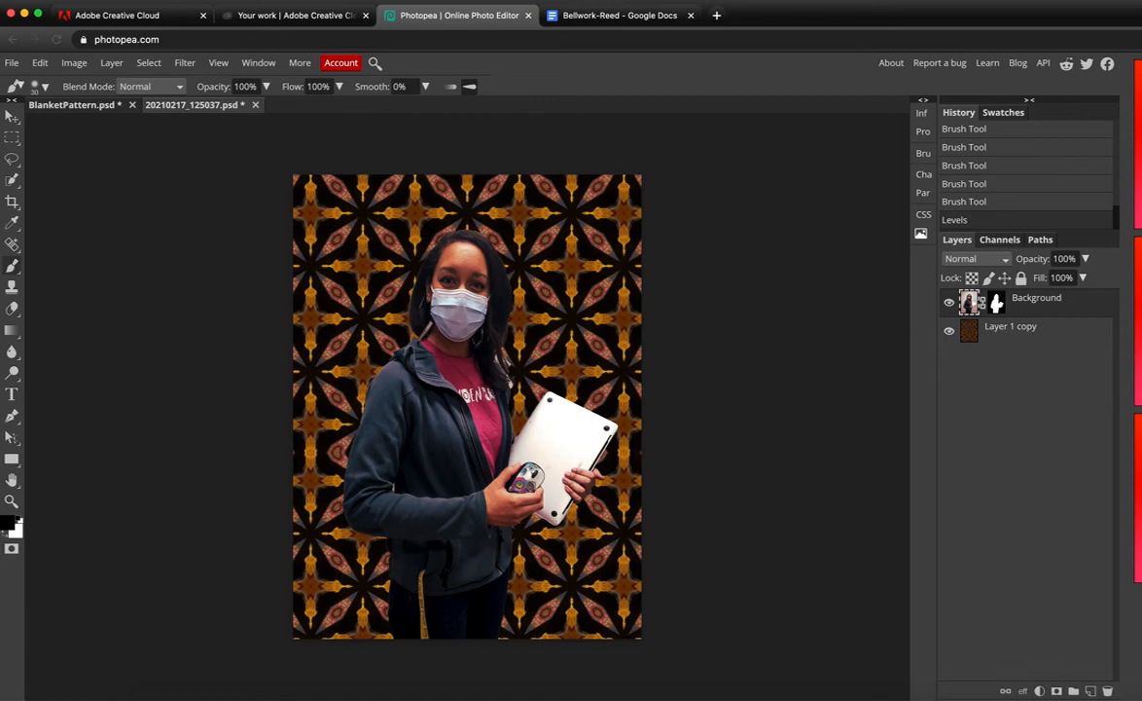
Step: Start a Hue/Saturation adjustment on the Layer 1 copy pattern and set the Red range's hue to -11
left_click(973, 331)
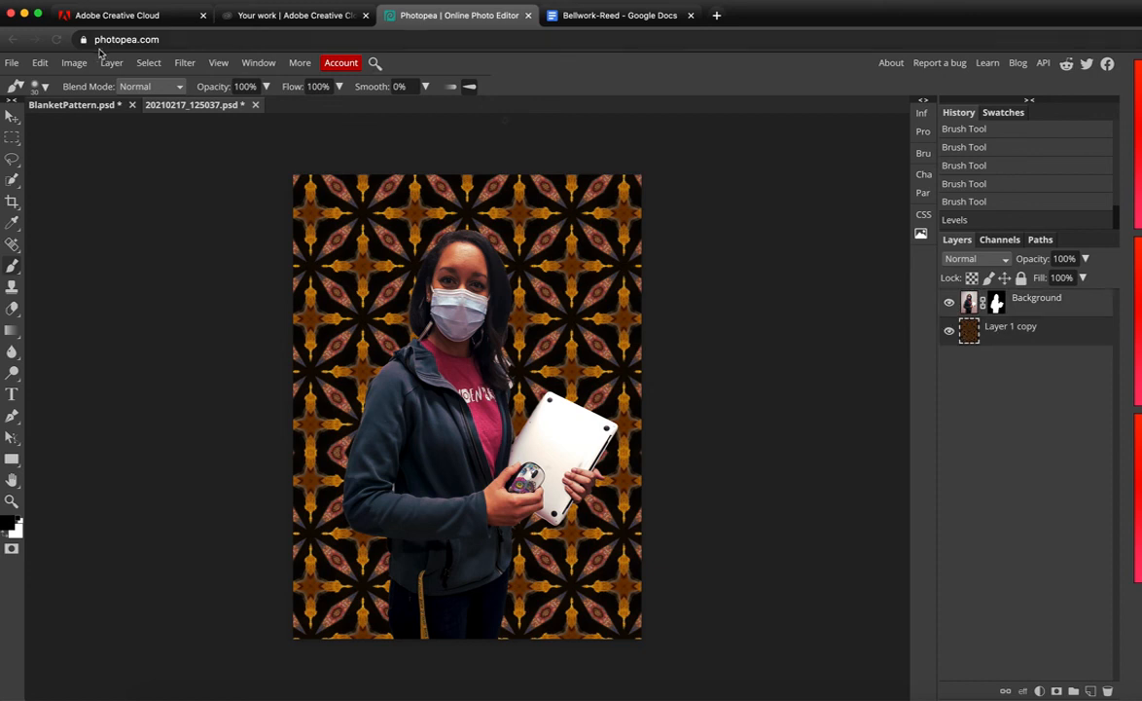
left_click(73, 63)
mouse_move(84, 87)
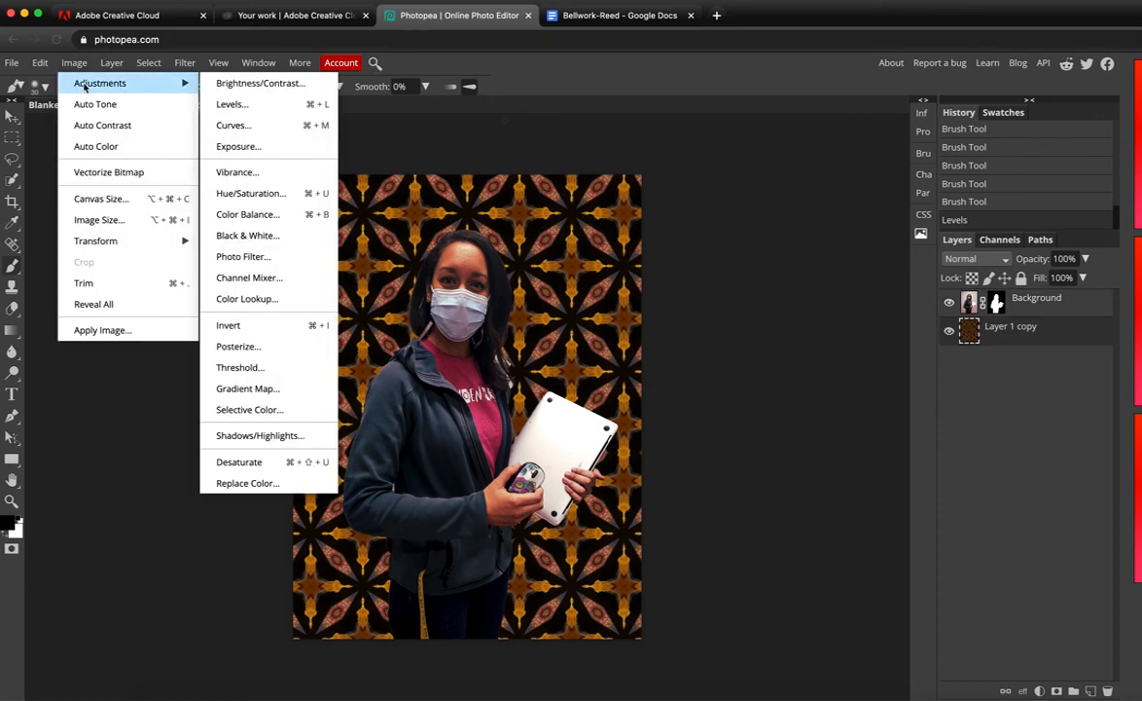
key("Escape")
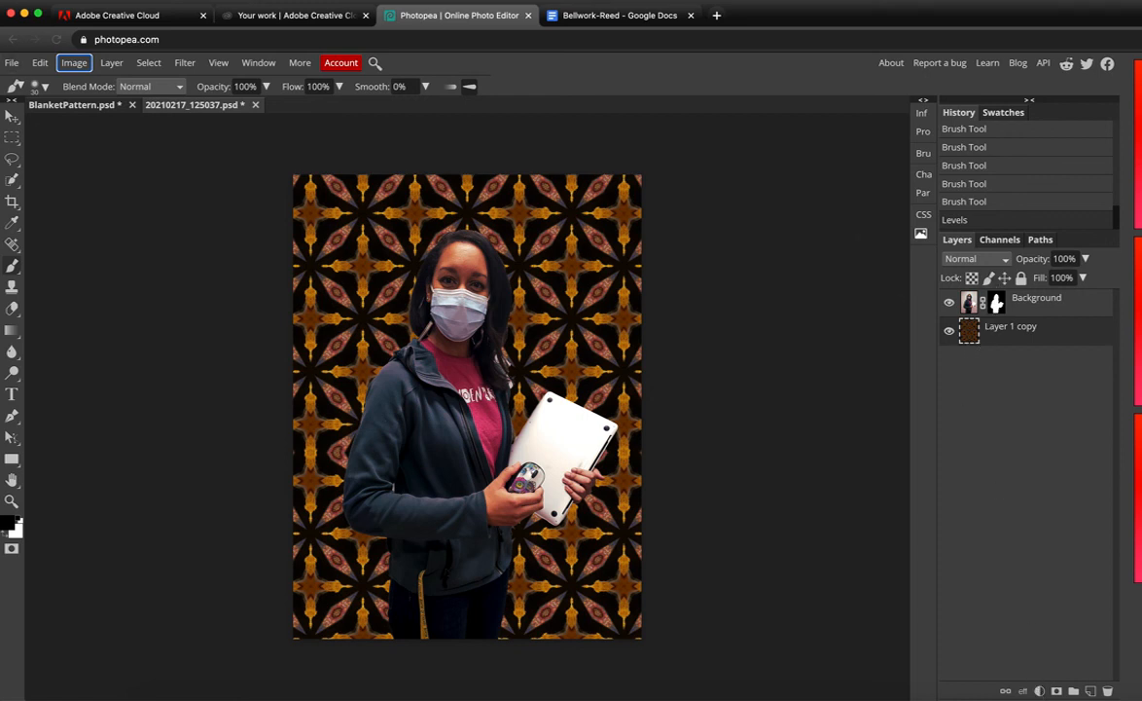
left_click(70, 62)
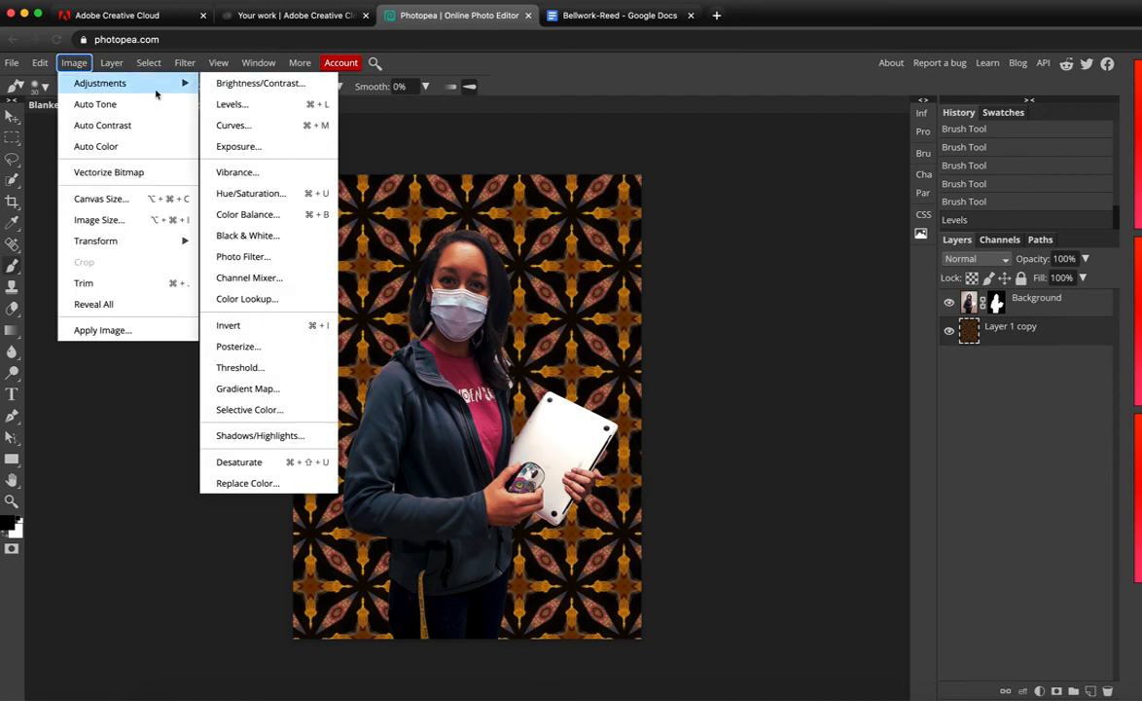
left_click(250, 193)
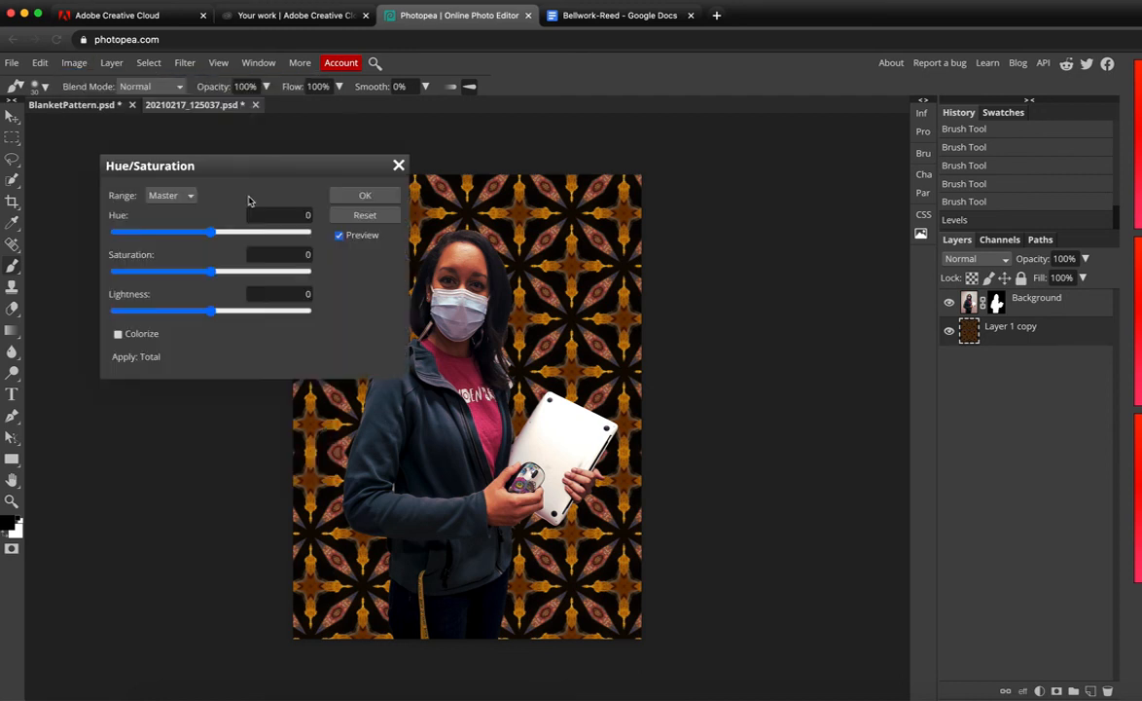
left_click(162, 195)
left_click(161, 207)
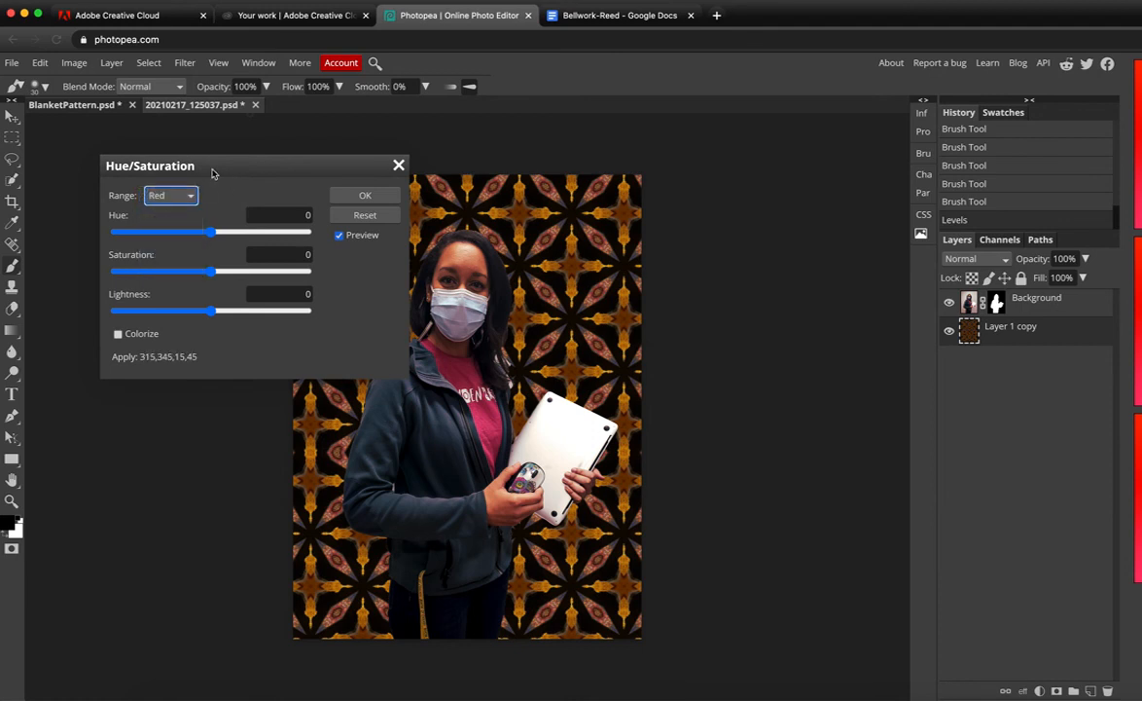
left_click_drag(212, 169, 172, 134)
mouse_move(173, 197)
left_mouse_down()
mouse_move(192, 198)
mouse_move(97, 198)
mouse_move(210, 199)
mouse_move(146, 196)
mouse_move(167, 196)
left_mouse_up()
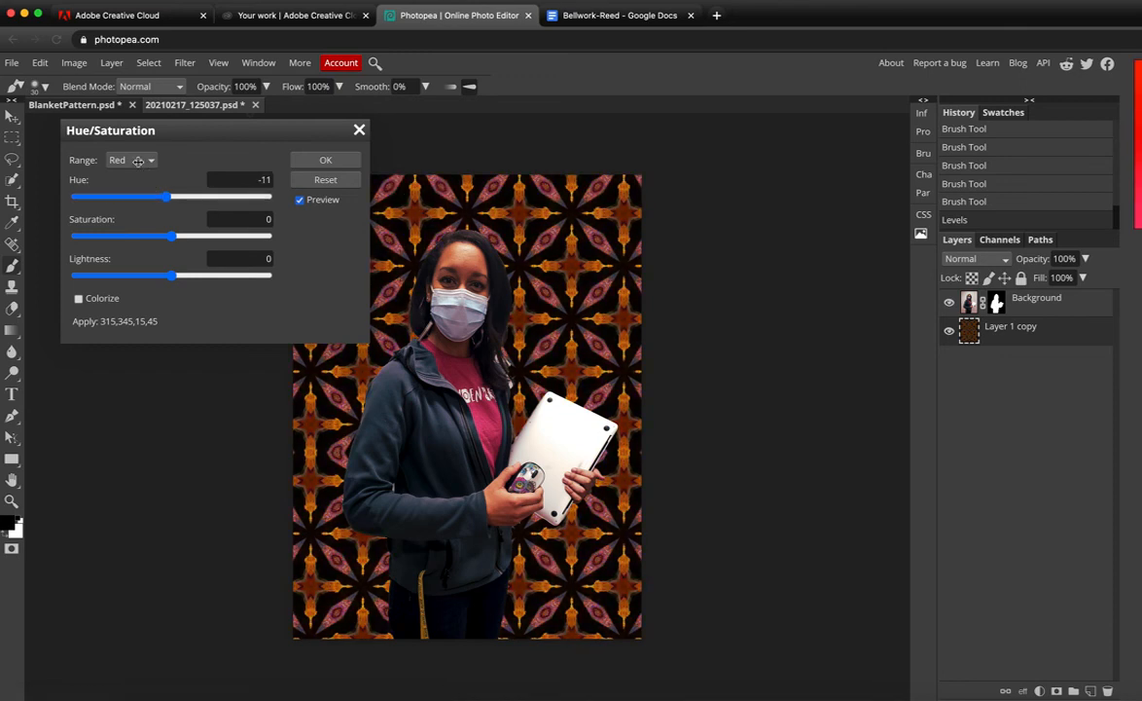
Step: Set the pattern's Yellow range to hue 5, saturation 2 and lightness 8
left_click(136, 159)
left_click(146, 173)
left_click_drag(173, 197, 180, 279)
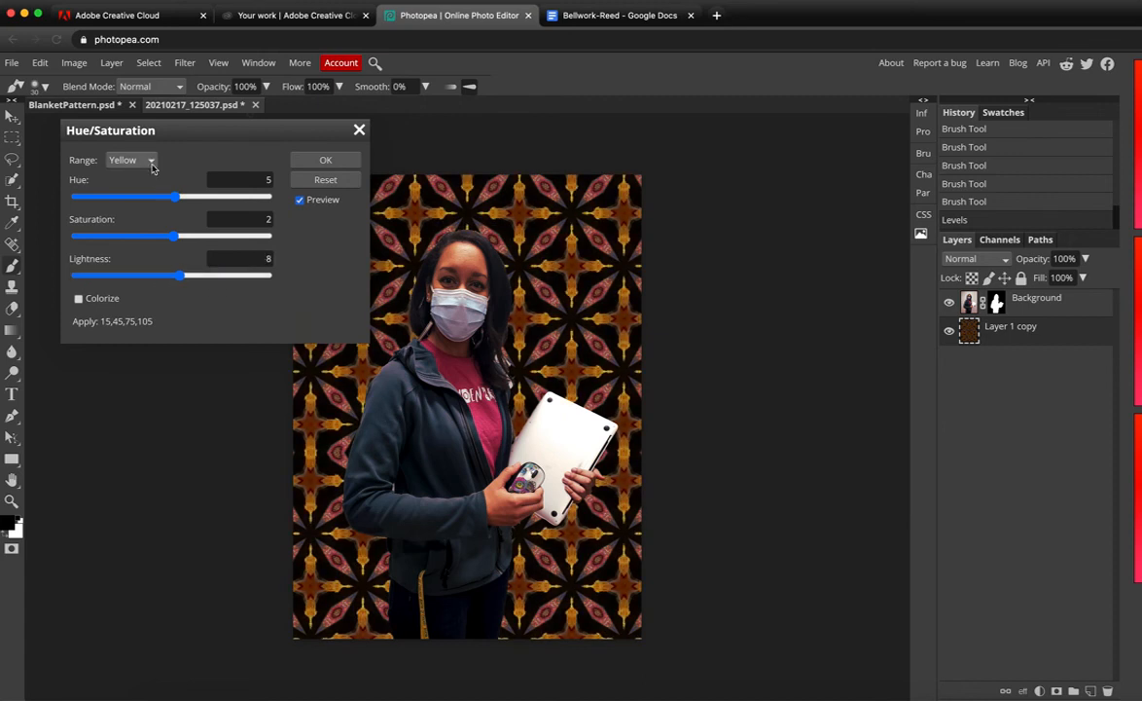
Step: Set the pattern's Master hue to -18 and apply the Hue/Saturation adjustment
left_click(148, 160)
left_click(127, 135)
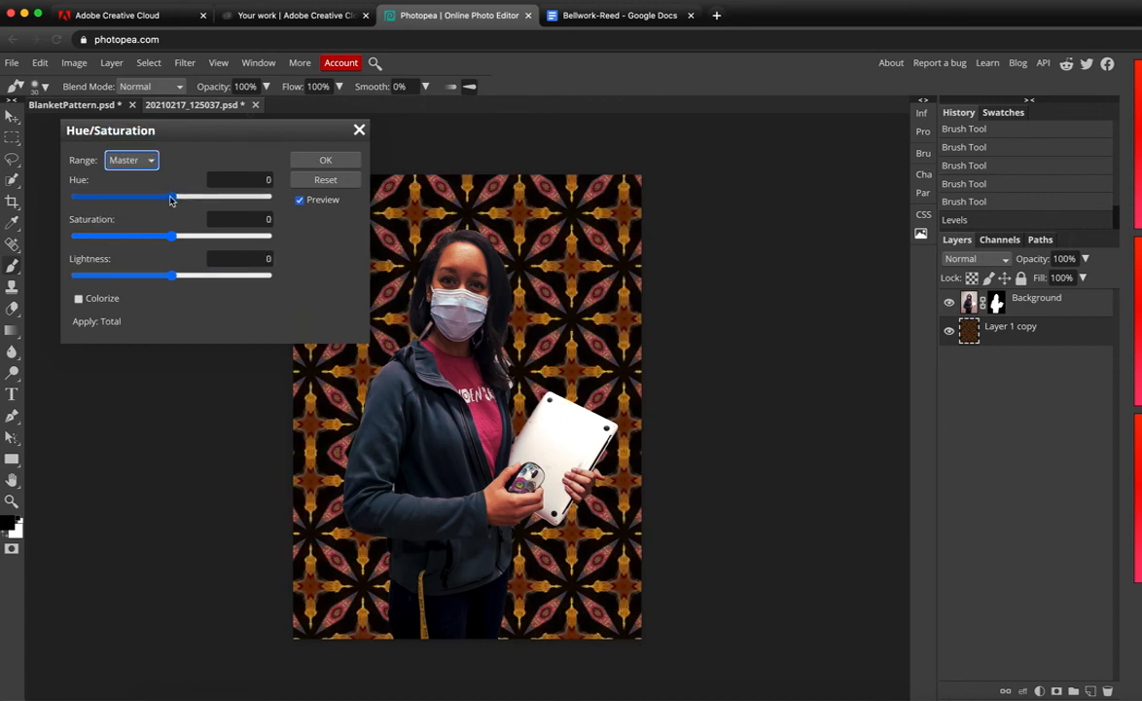
left_click(161, 197)
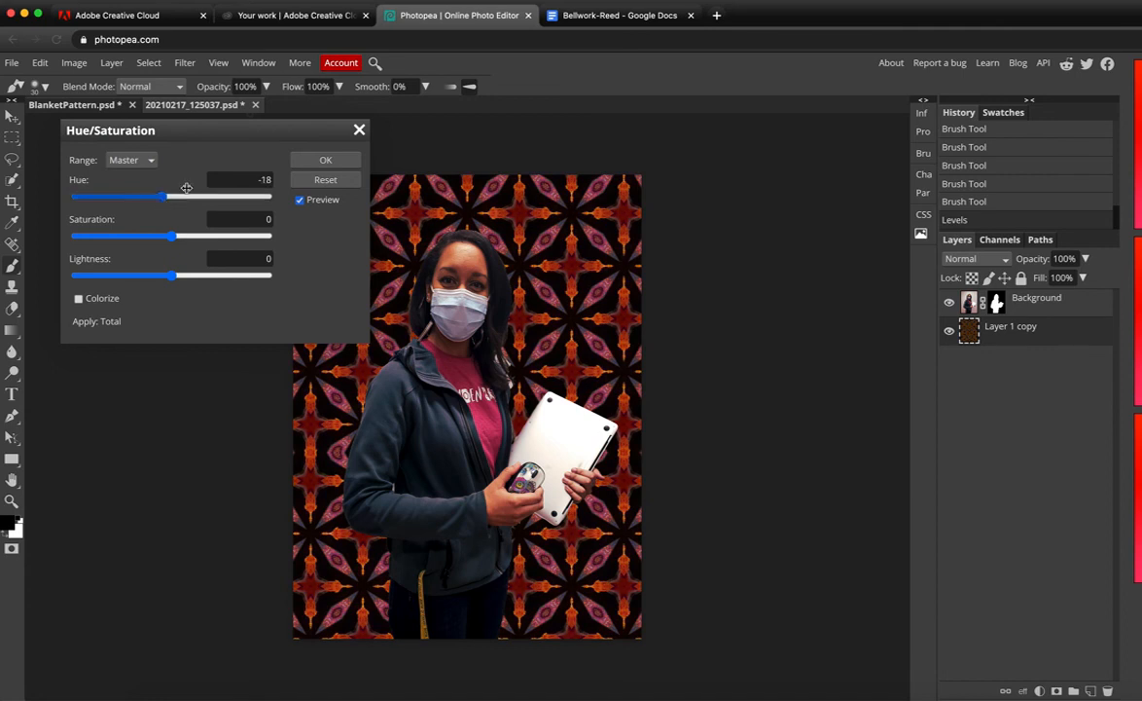
left_click(310, 158)
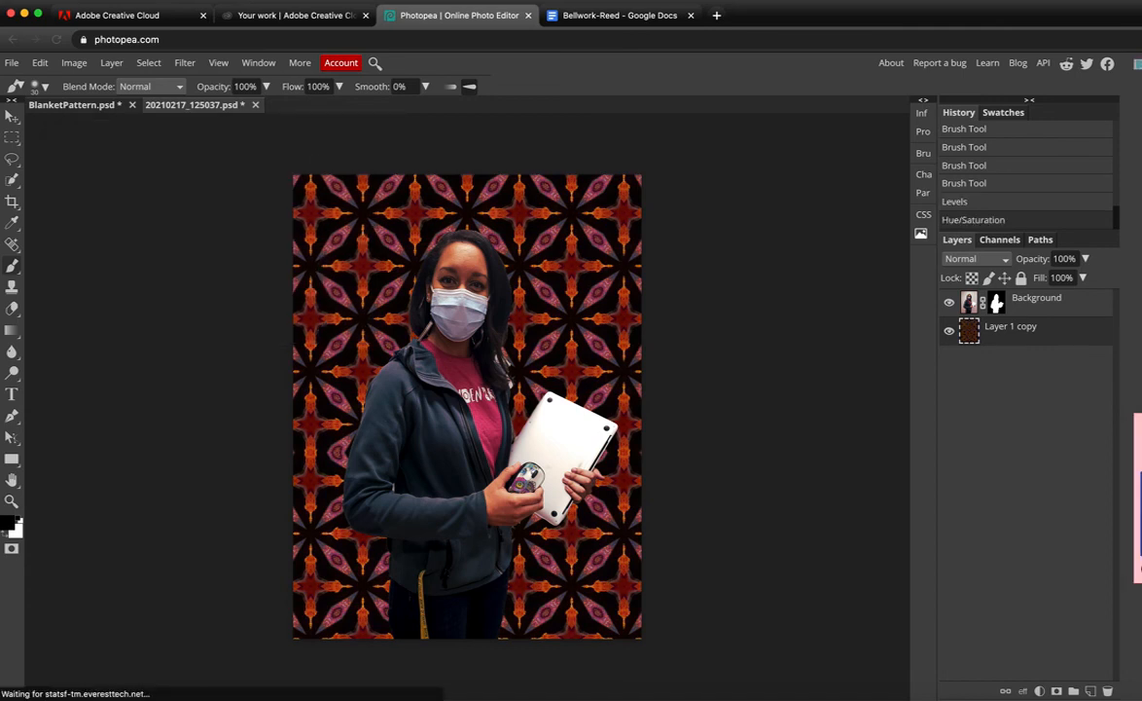